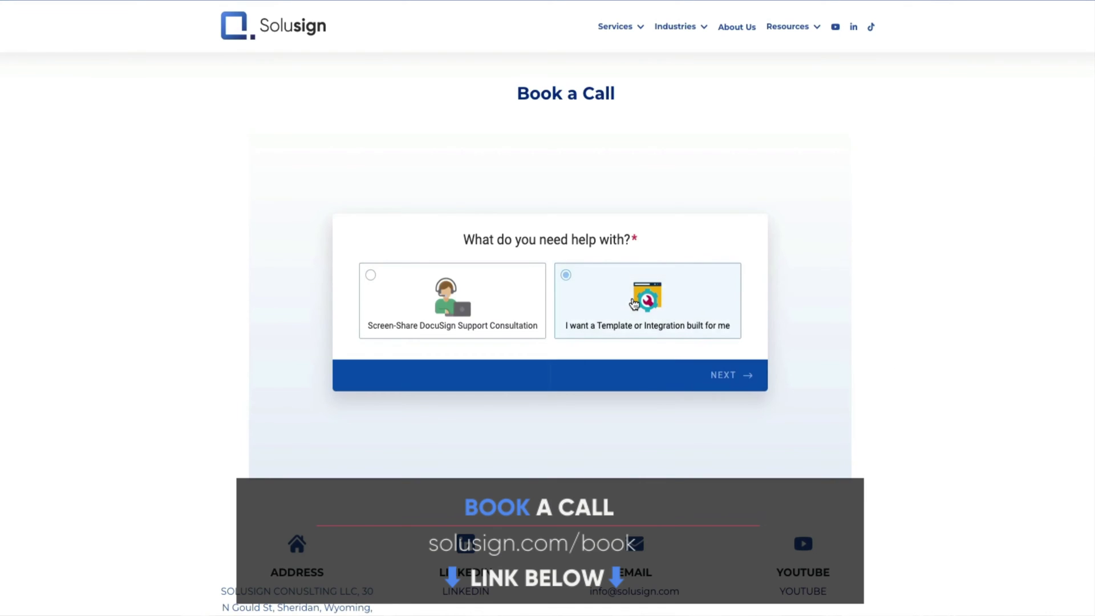
Request a DocuSign Integration build with an 18:00 call, then request the free DocuSign Mastery cheat sheet
left_click(644, 303)
left_click(662, 312)
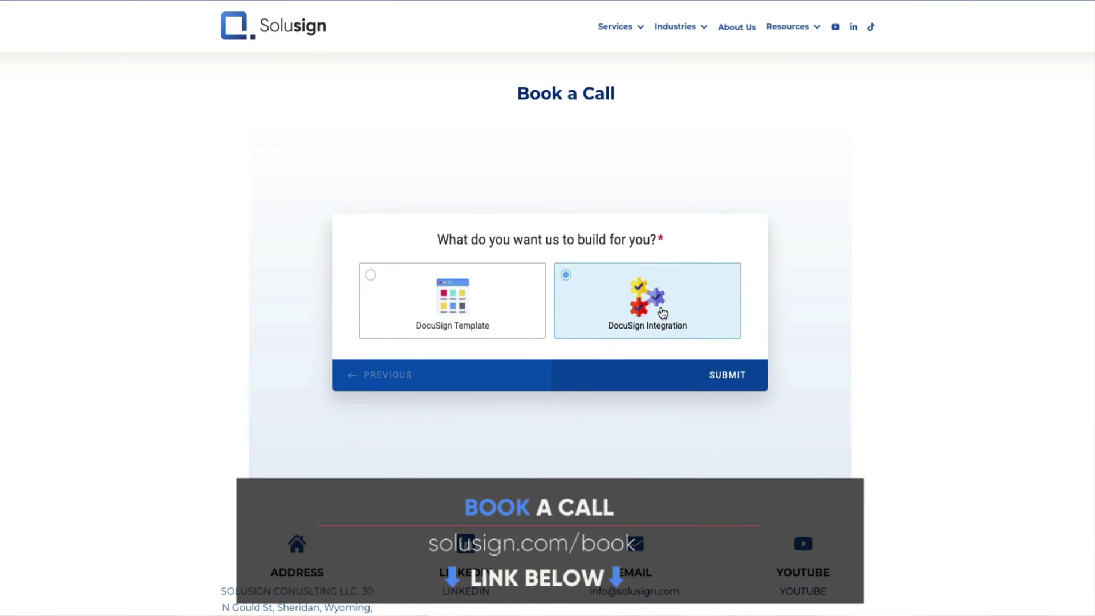
left_click(728, 196)
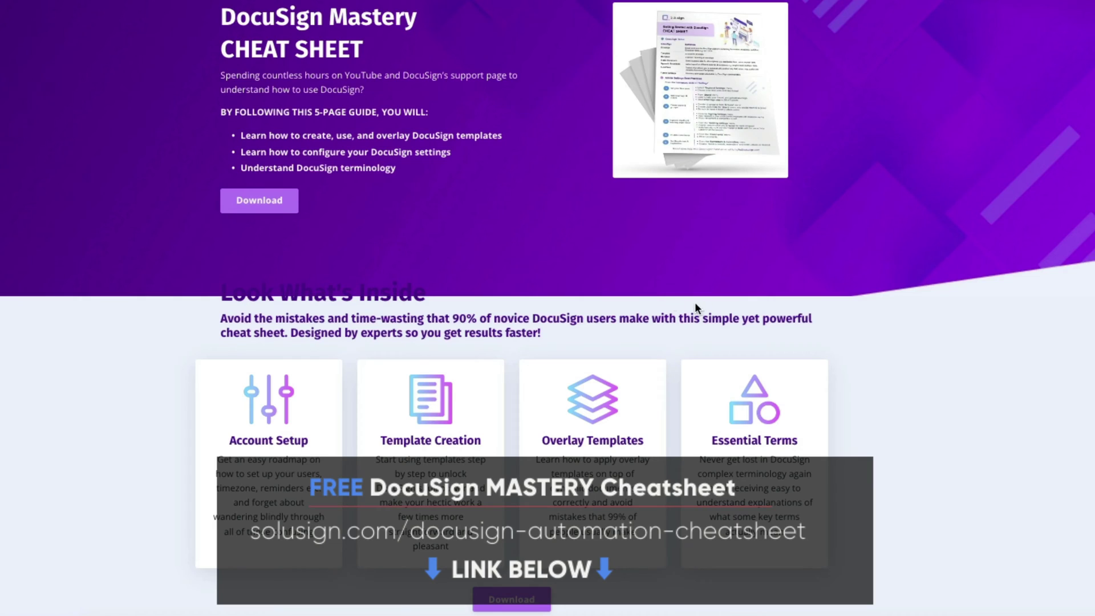
left_click(275, 195)
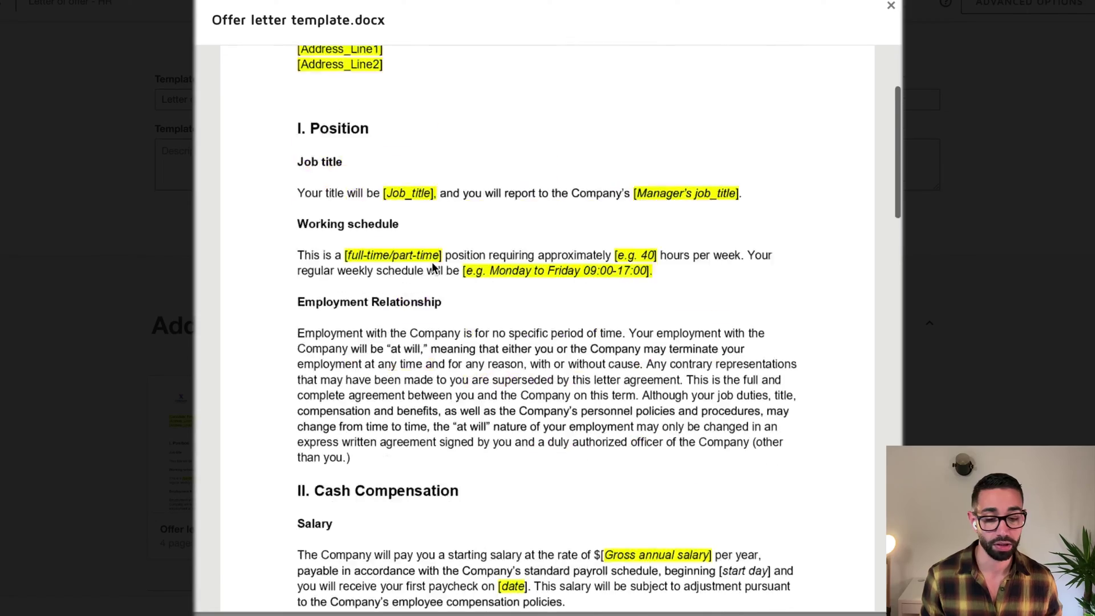
scroll(521, 302, "down", 5)
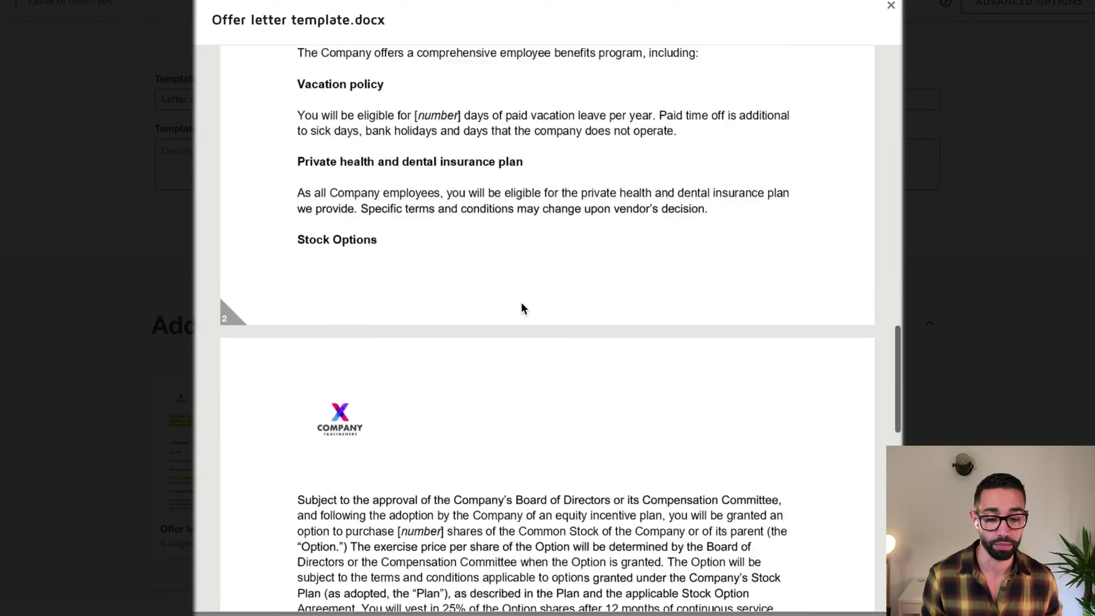
Close the offer letter preview and open the Onboarding forms for new employee template for editing
left_click(188, 242)
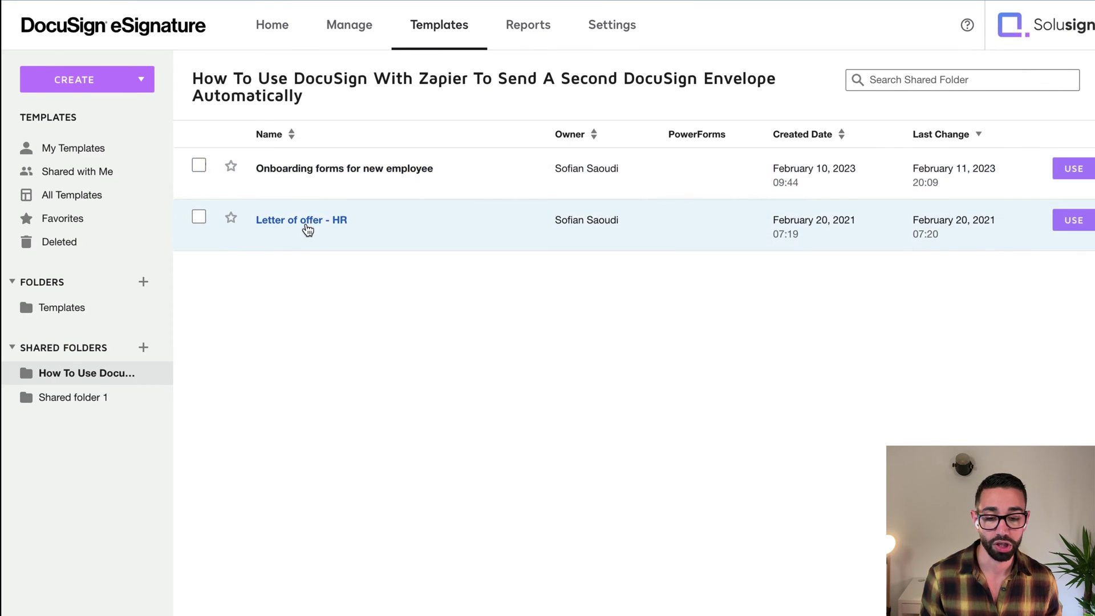
left_click(287, 171)
left_click(91, 144)
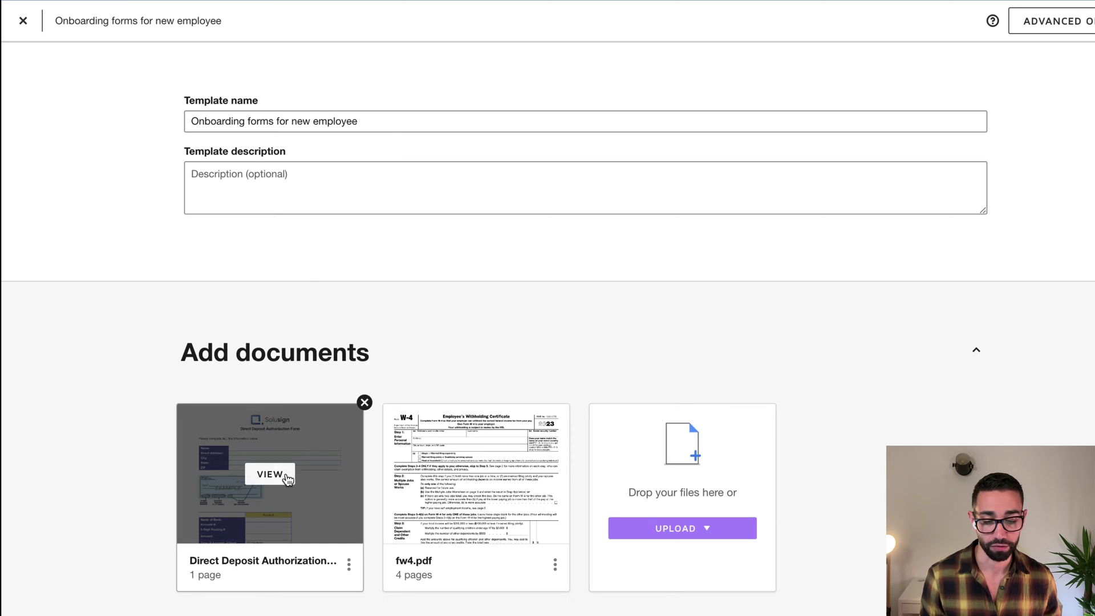
Preview the Direct Deposit Authorization Form, then the fw4.pdf document
left_click(279, 478)
scroll(554, 289, "down", 2)
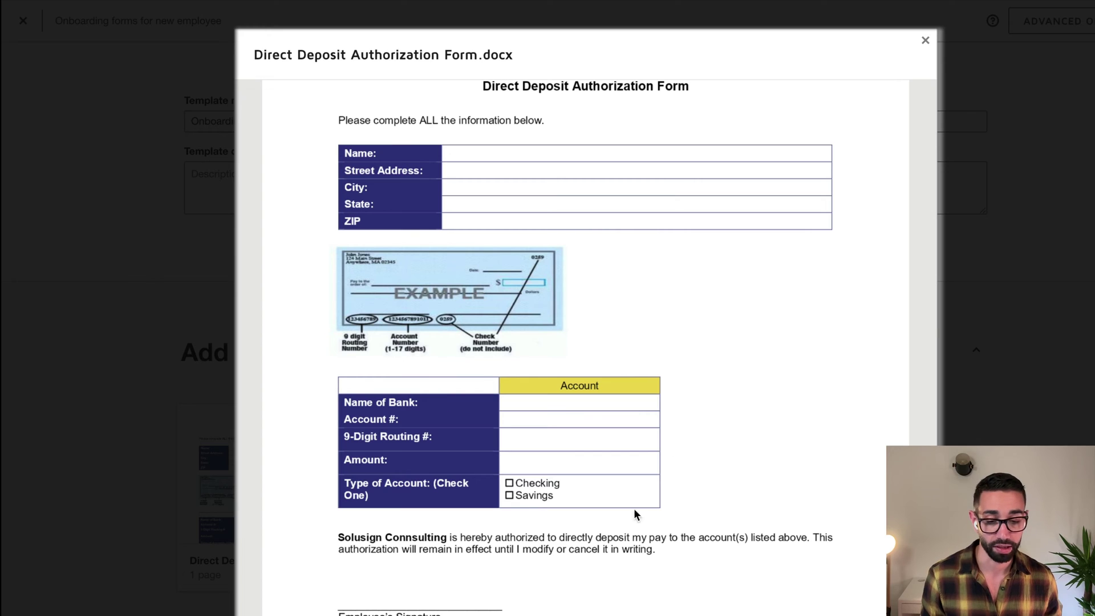
scroll(633, 210, "up", 3)
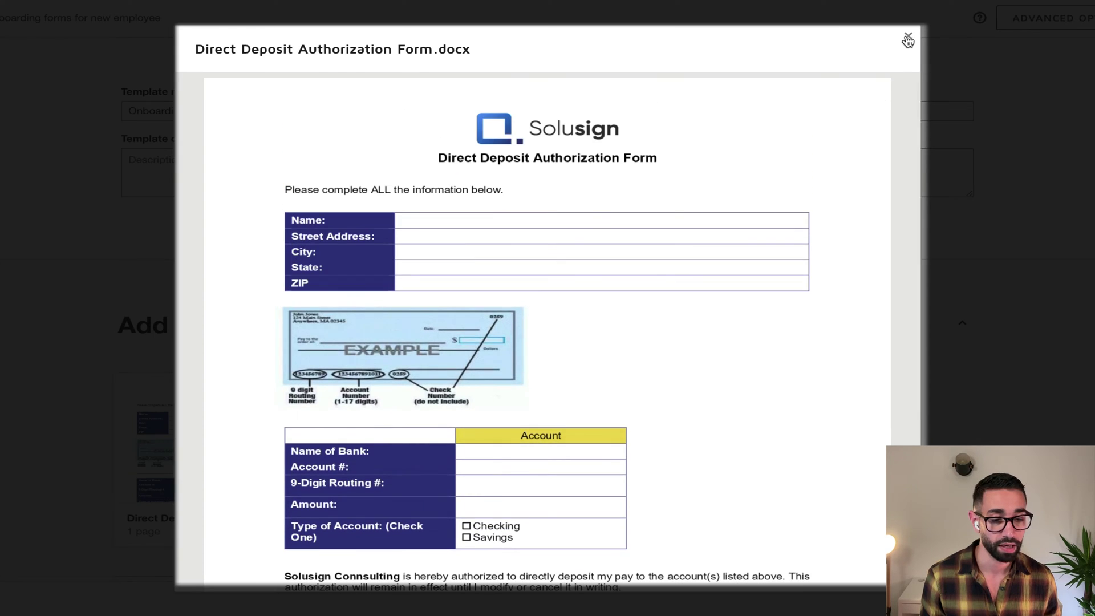
left_click(924, 41)
left_click(431, 446)
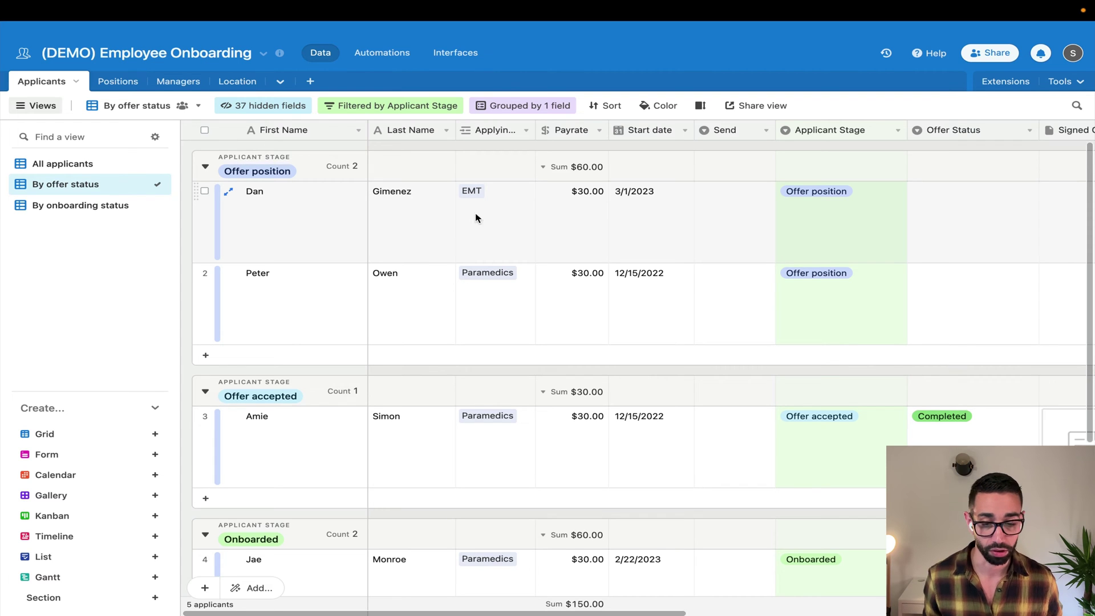
Choose 'Offer letter' in the second applicant's Send cell so the row regroups under Offer sent
double_click(750, 288)
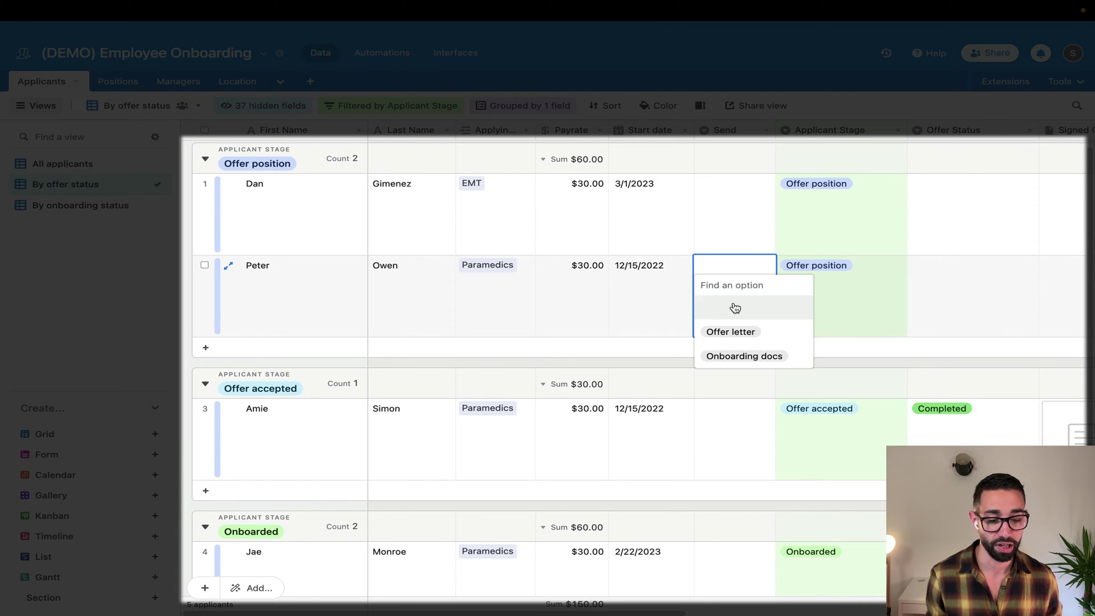
left_click(730, 333)
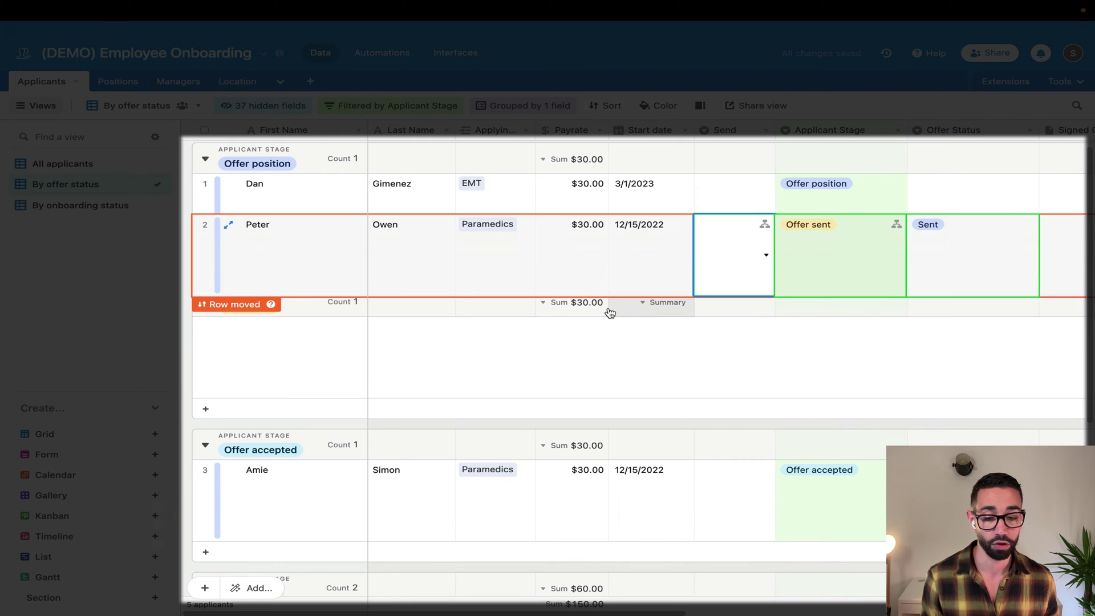
left_click(102, 306)
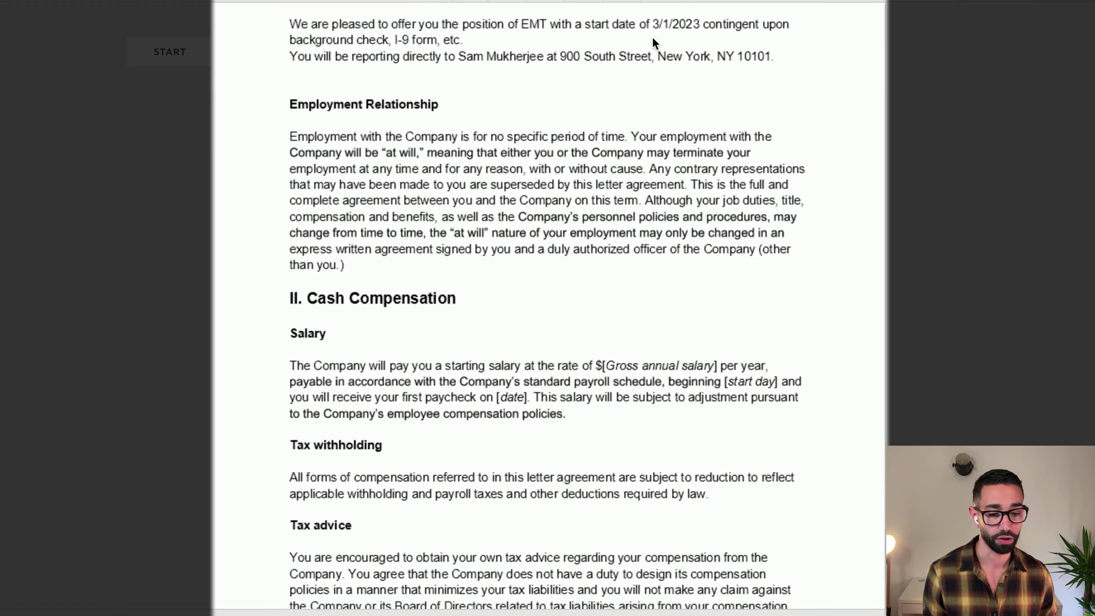
Adopt and apply a signature in the offer letter's Signature section, then finish
scroll(587, 305, "down", 15)
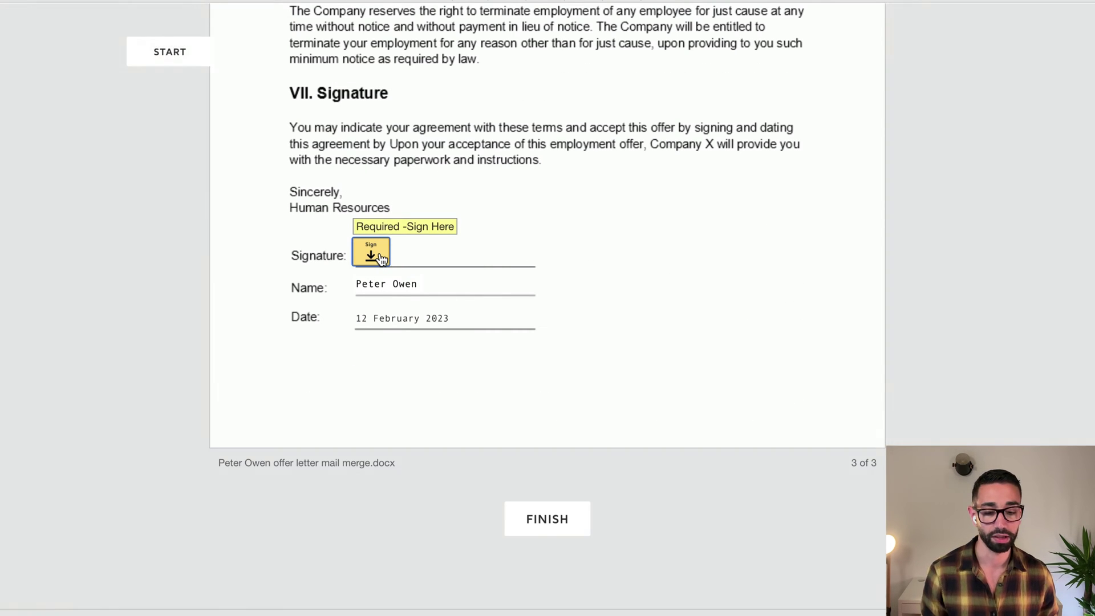
left_click(381, 258)
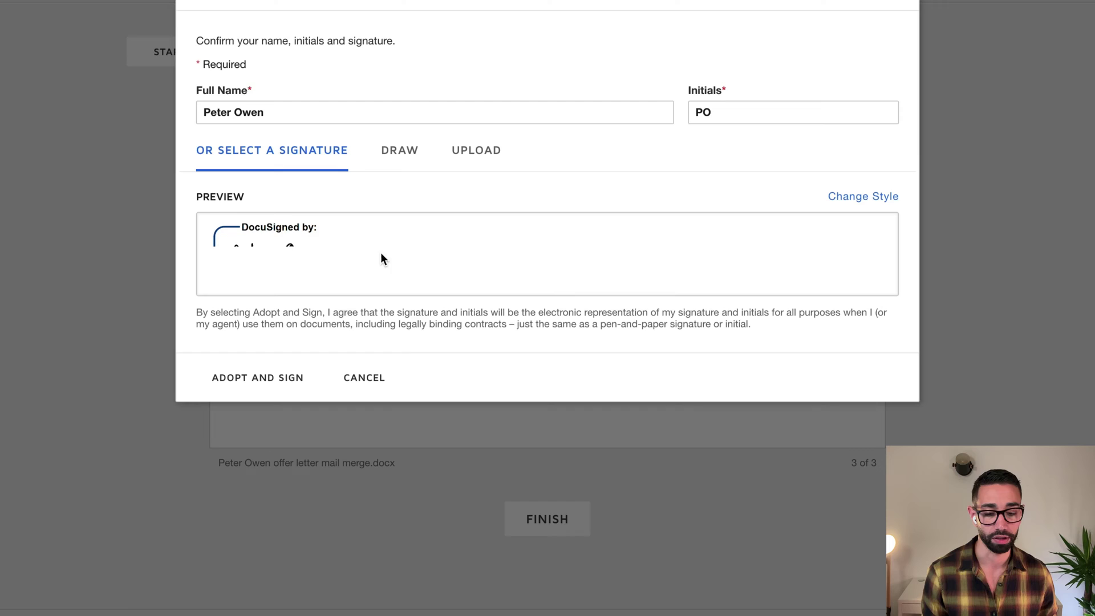
left_click(274, 376)
left_click(791, 586)
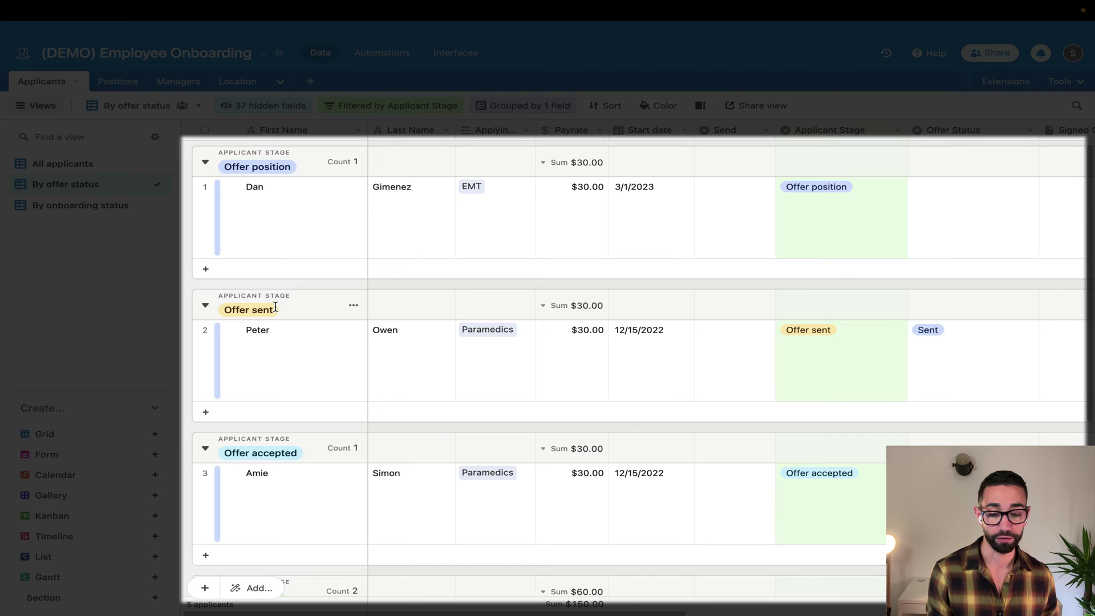
scroll(262, 449, "down", 3)
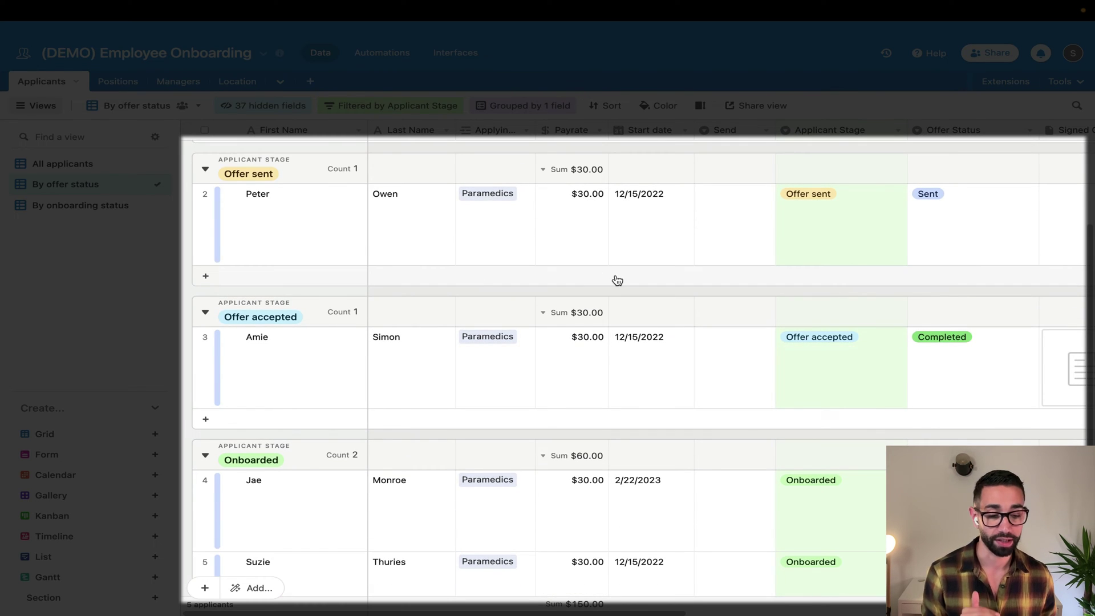
scroll(509, 279, "up", 2)
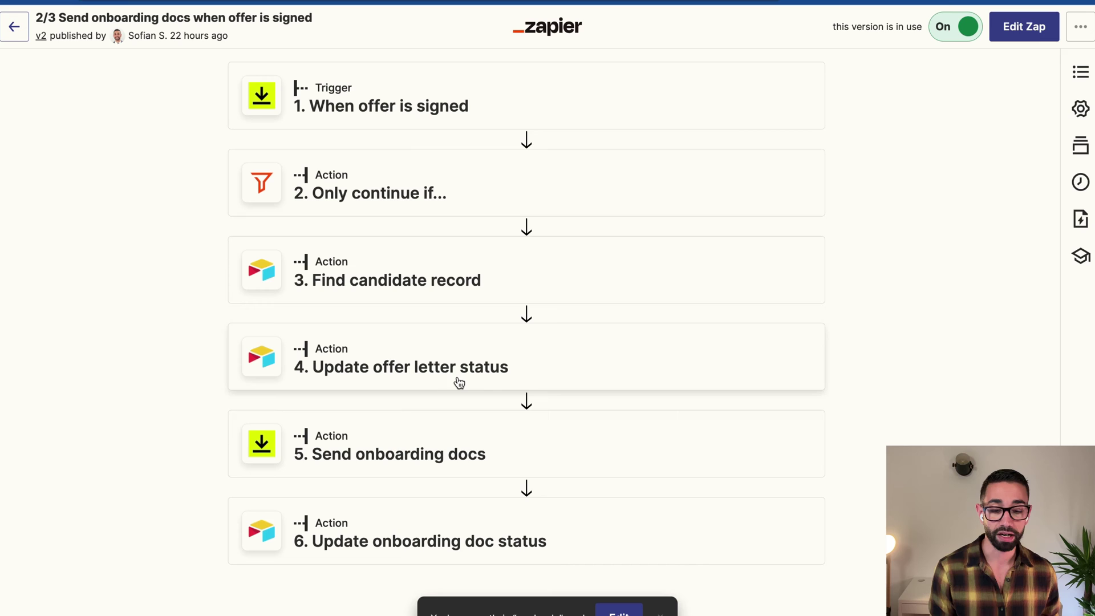
Expand Zapier step 5 'Send onboarding docs' to review its template and prefilled Airtable fields
key("ctrl+Right")
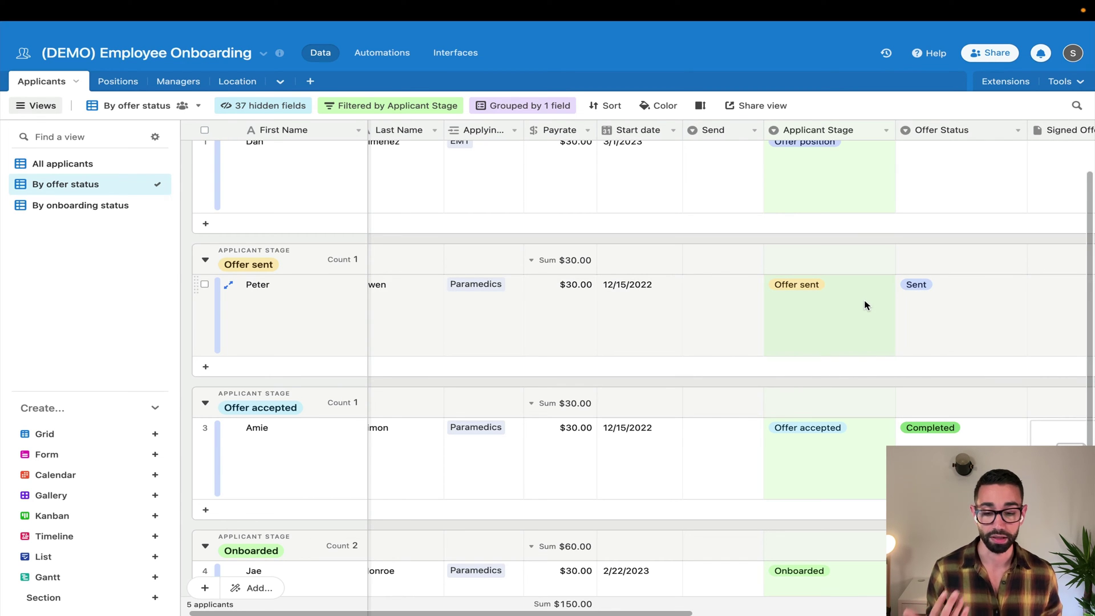
key("ctrl+Left")
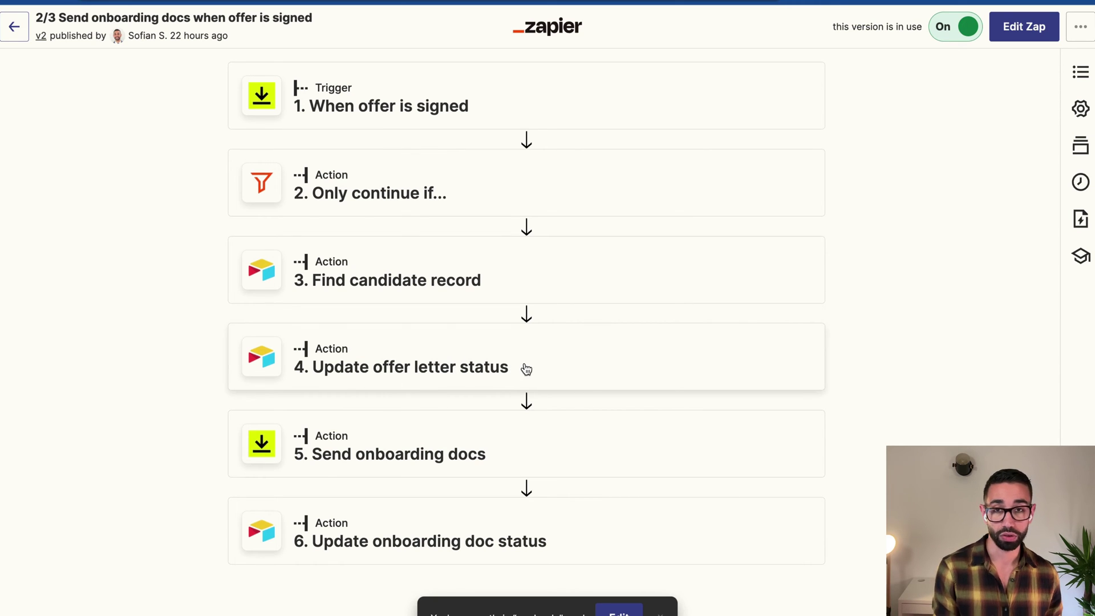
left_click(399, 446)
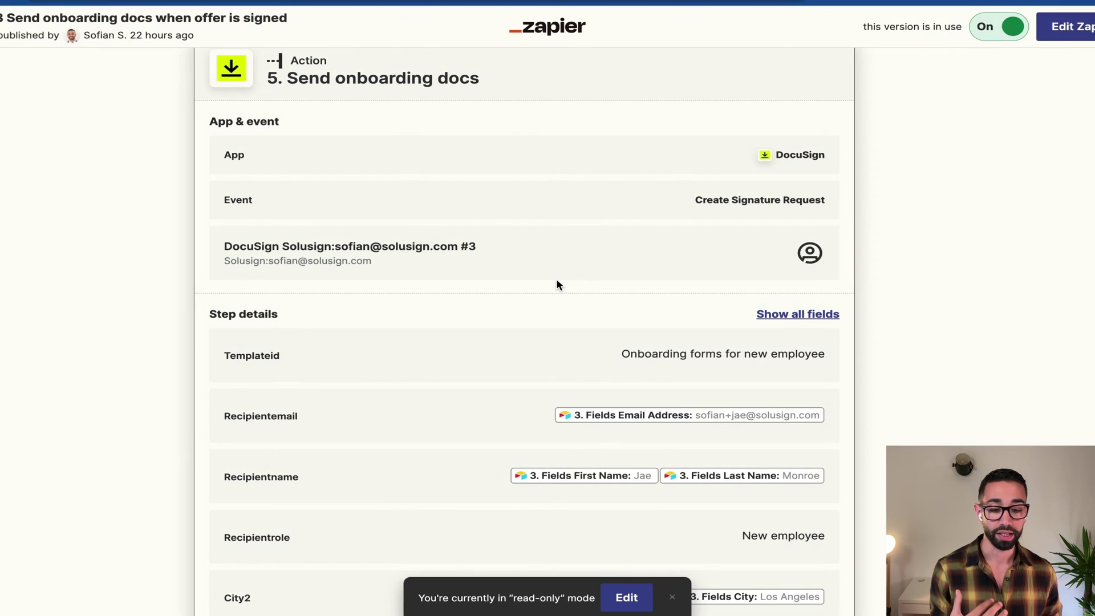
scroll(539, 463, "down", 6)
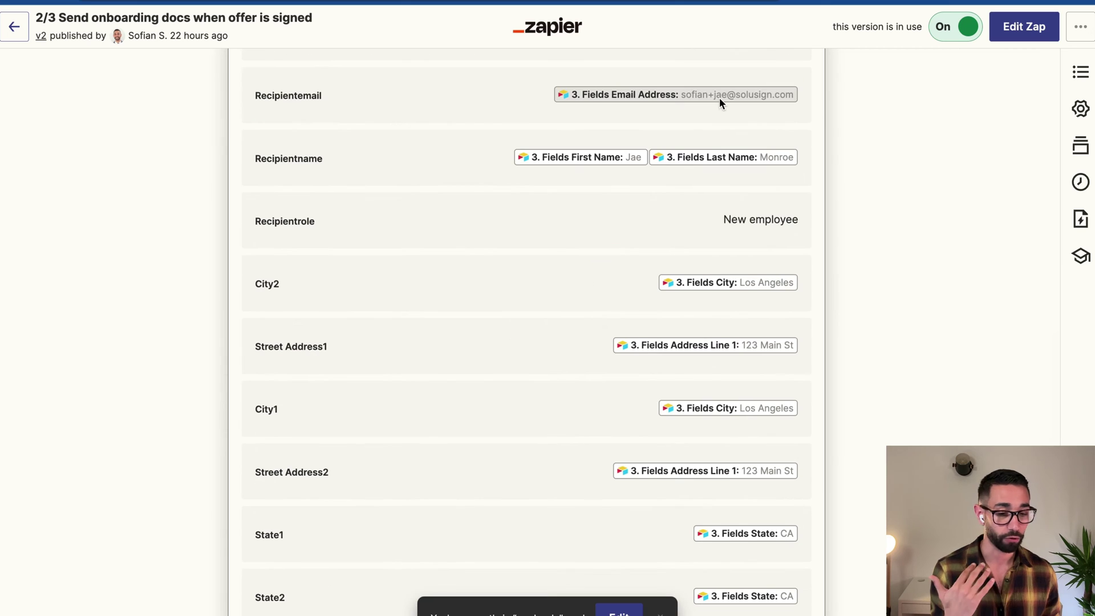
scroll(741, 228, "down", 2)
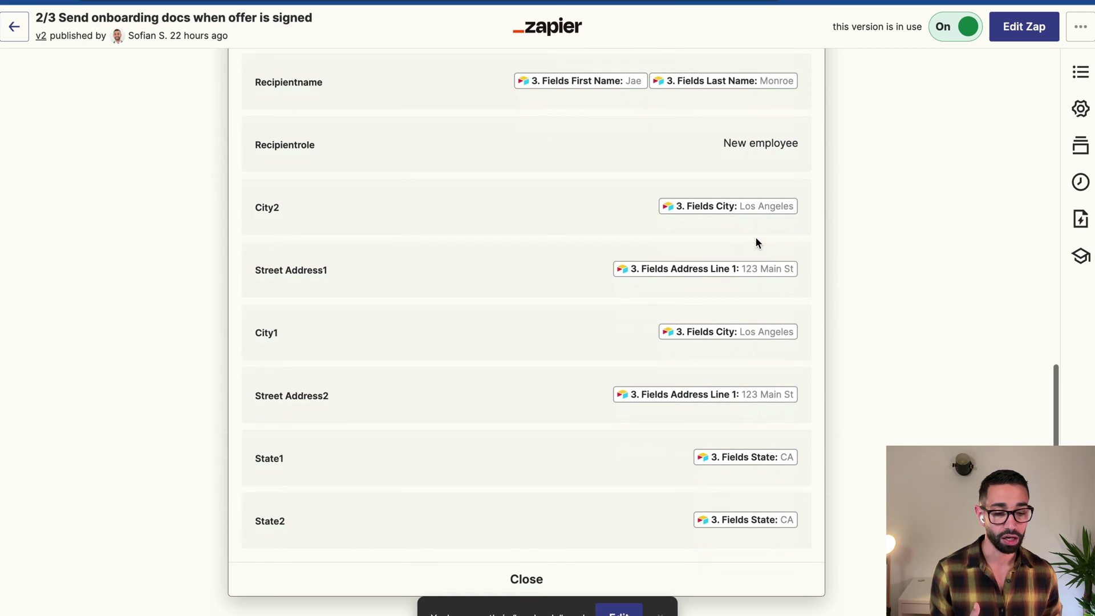
scroll(747, 398, "down", 2)
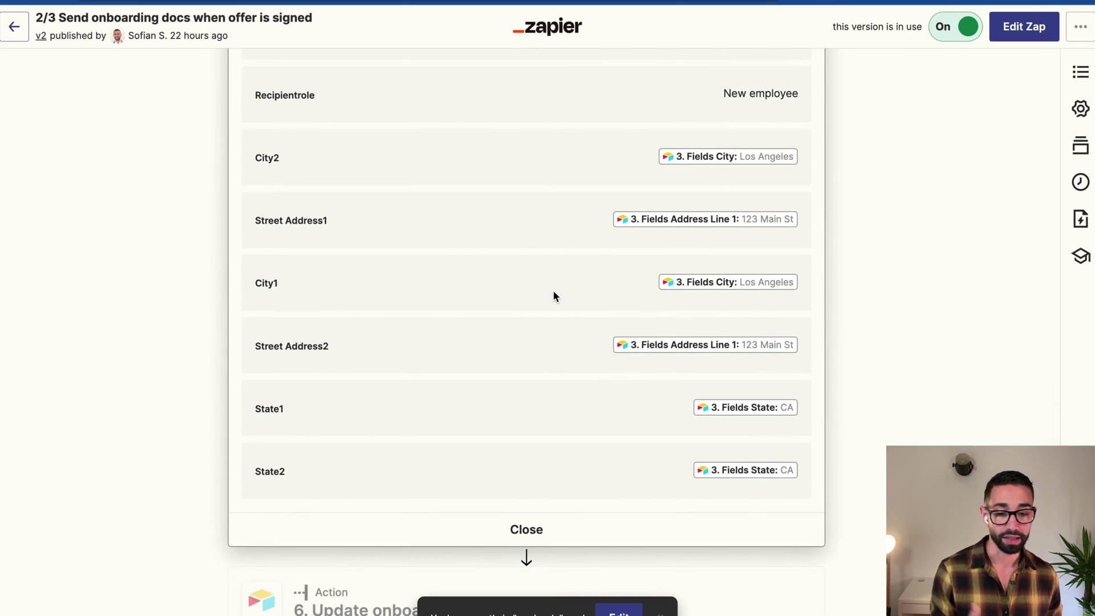
scroll(552, 290, "up", 10)
scroll(553, 290, "up", 1)
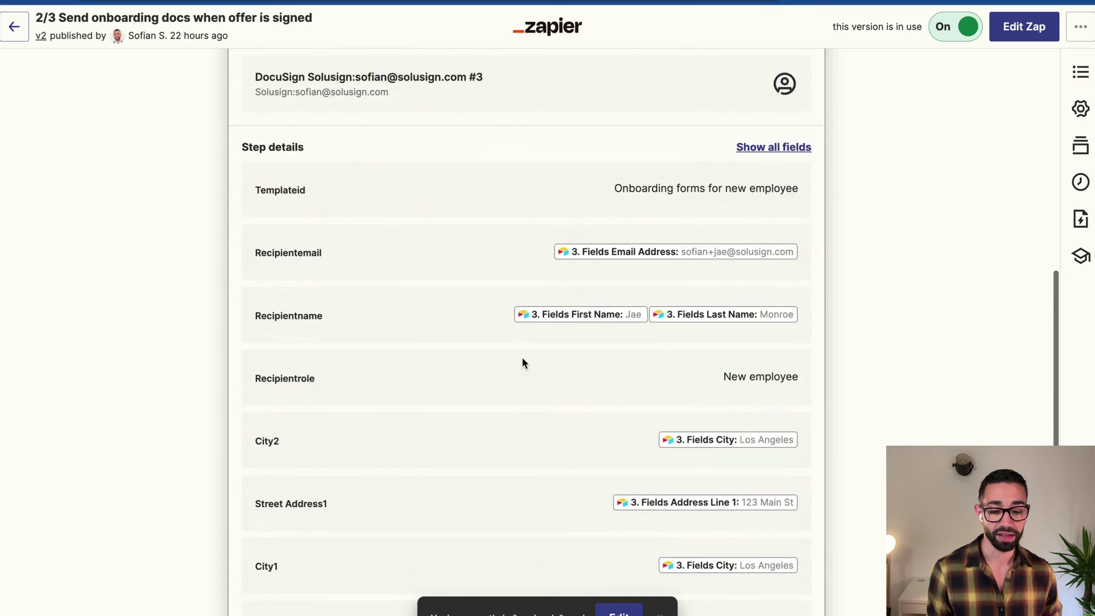
scroll(521, 357, "down", 5)
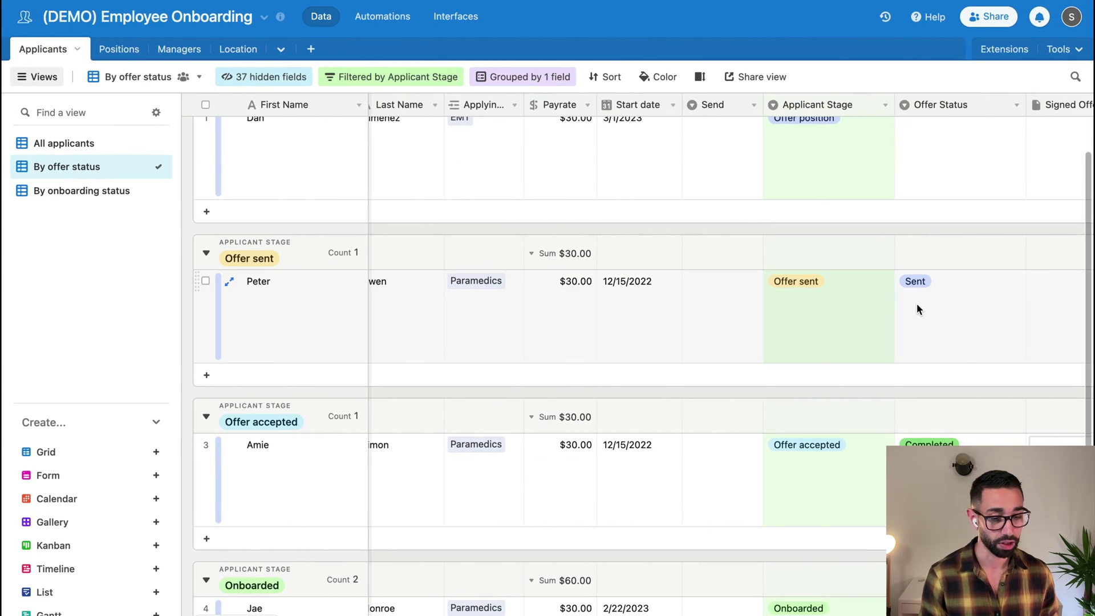
scroll(918, 309, "right", 3)
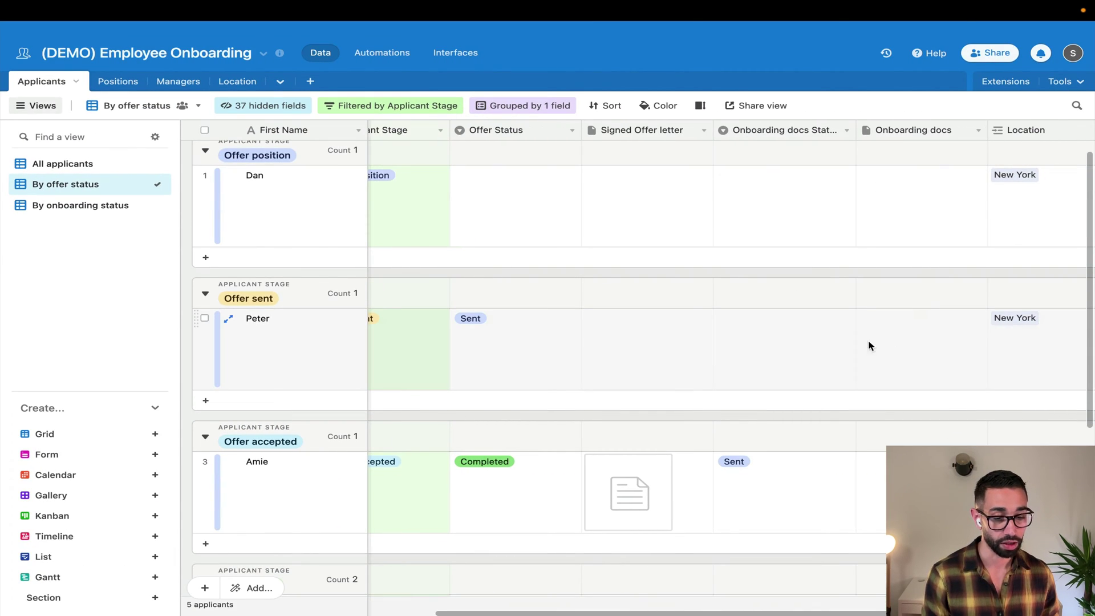
left_click(755, 333)
left_click(802, 334)
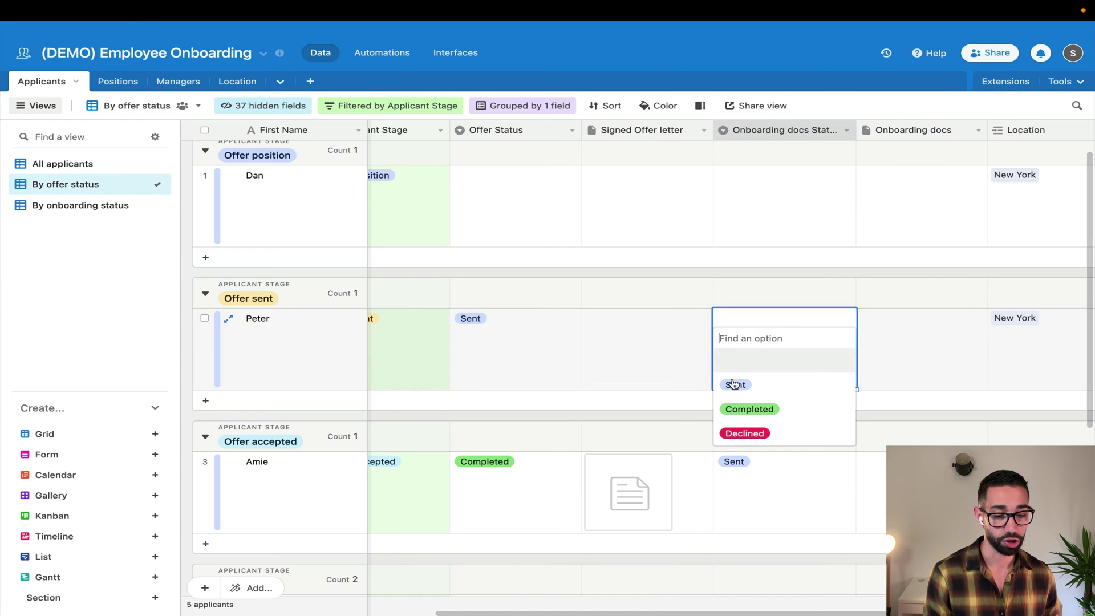
left_click(695, 275)
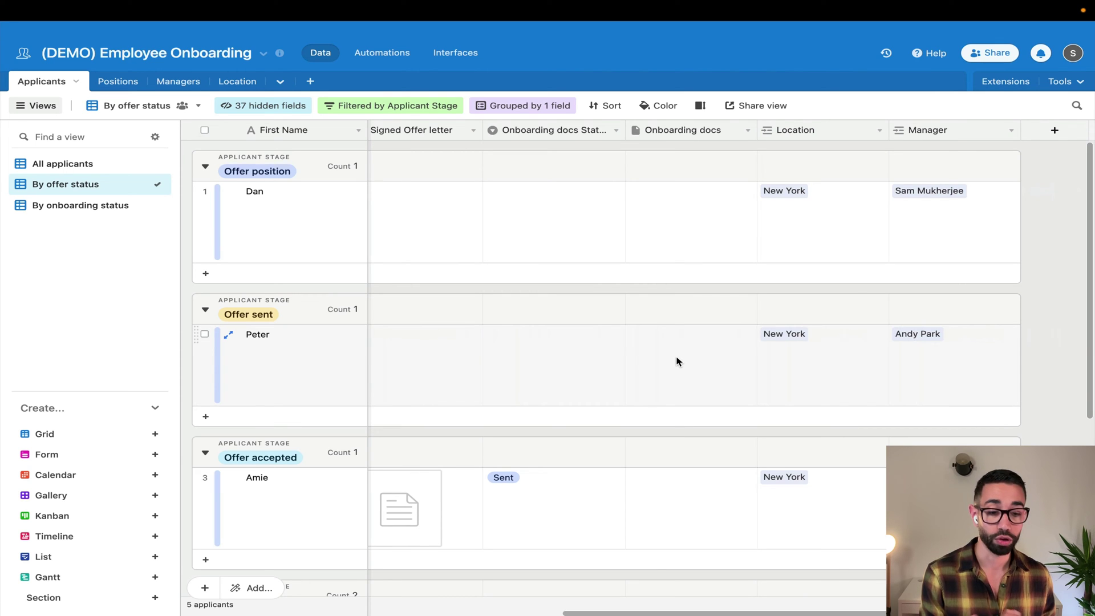
scroll(741, 350, "left", 1)
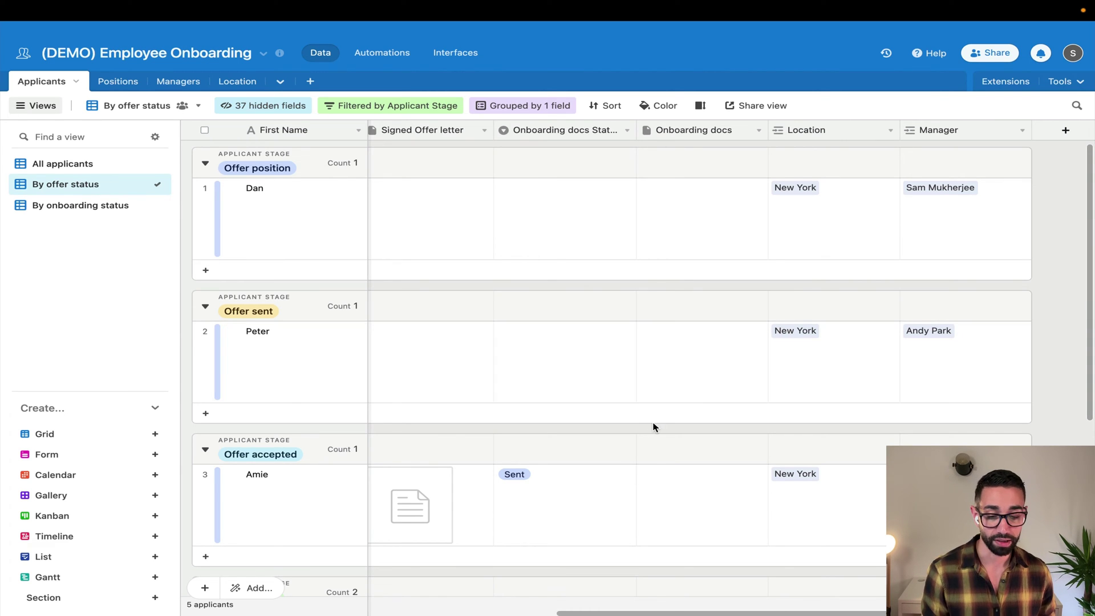
scroll(652, 428, "down", 5)
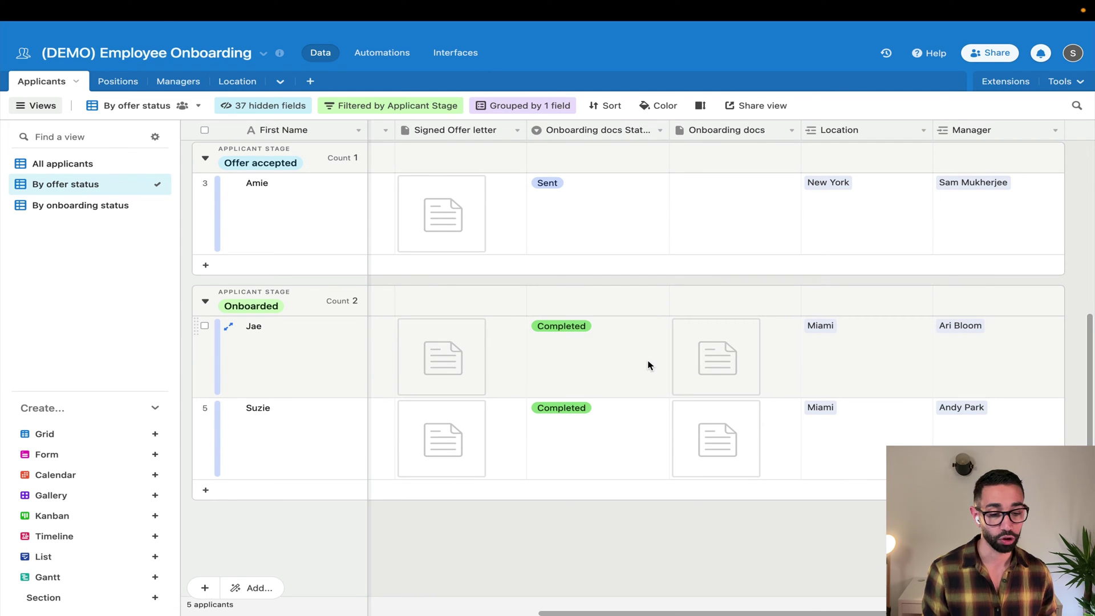
scroll(648, 365, "right", 3)
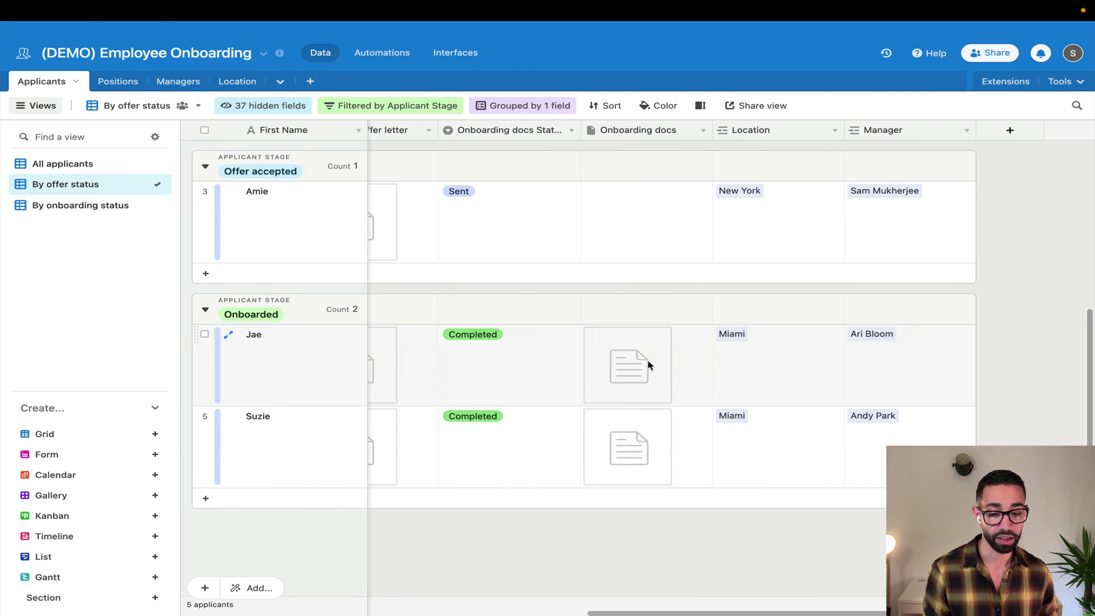
Expand Jae's applicant record and look over its fields
left_click(228, 334)
scroll(418, 323, "down", 15)
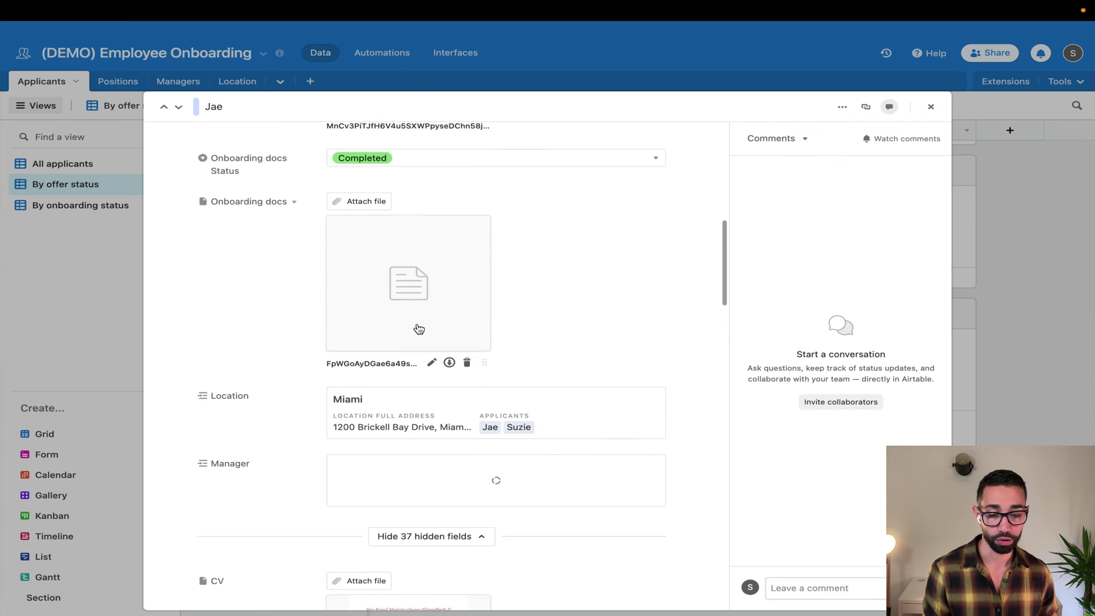
scroll(526, 367, "up", 1)
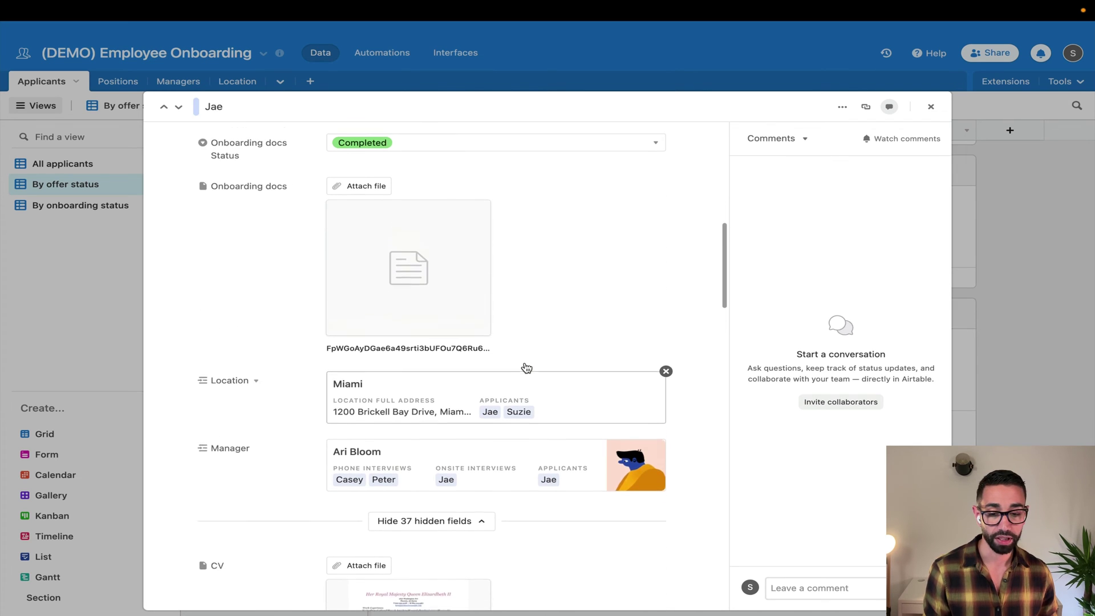
Preview Jae's signed onboarding documents attachment page by page, then close the record
left_click(410, 281)
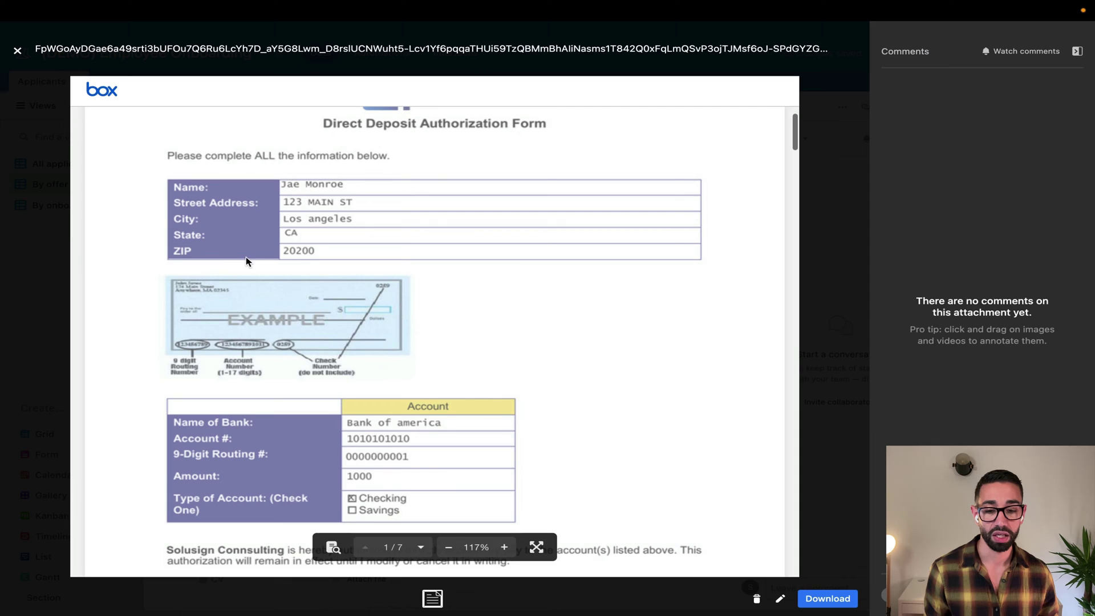
scroll(385, 297, "down", 4)
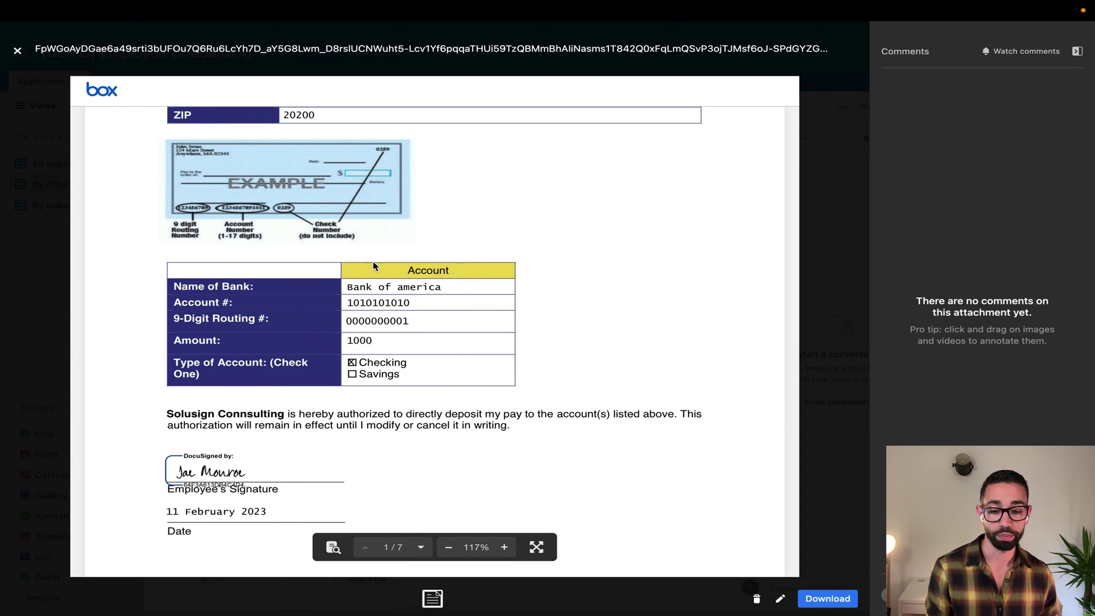
scroll(463, 349, "down", 15)
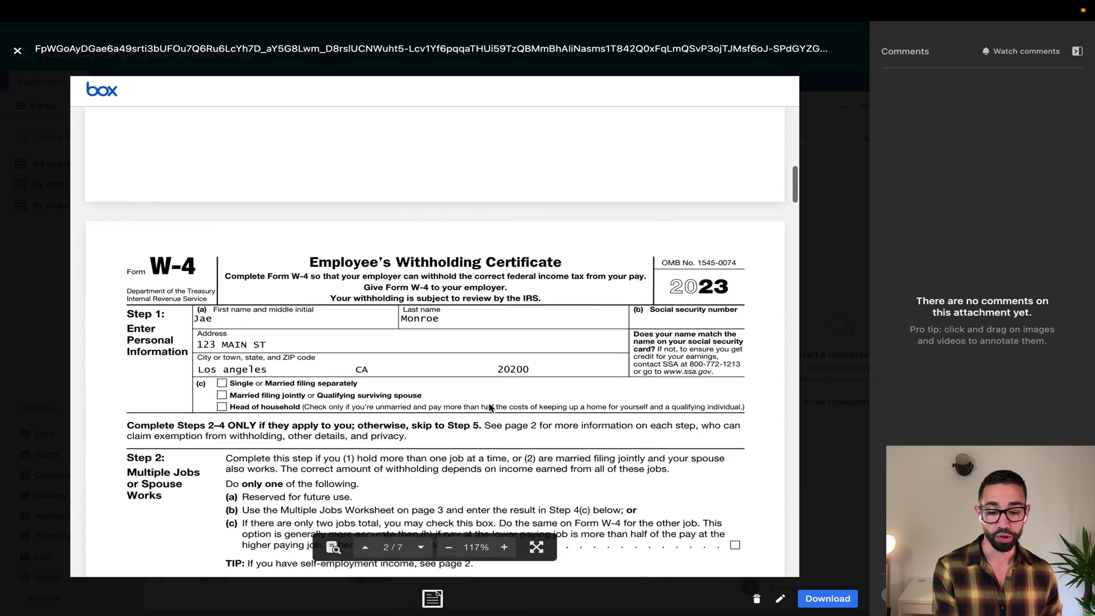
scroll(489, 406, "down", 3)
scroll(452, 391, "down", 5)
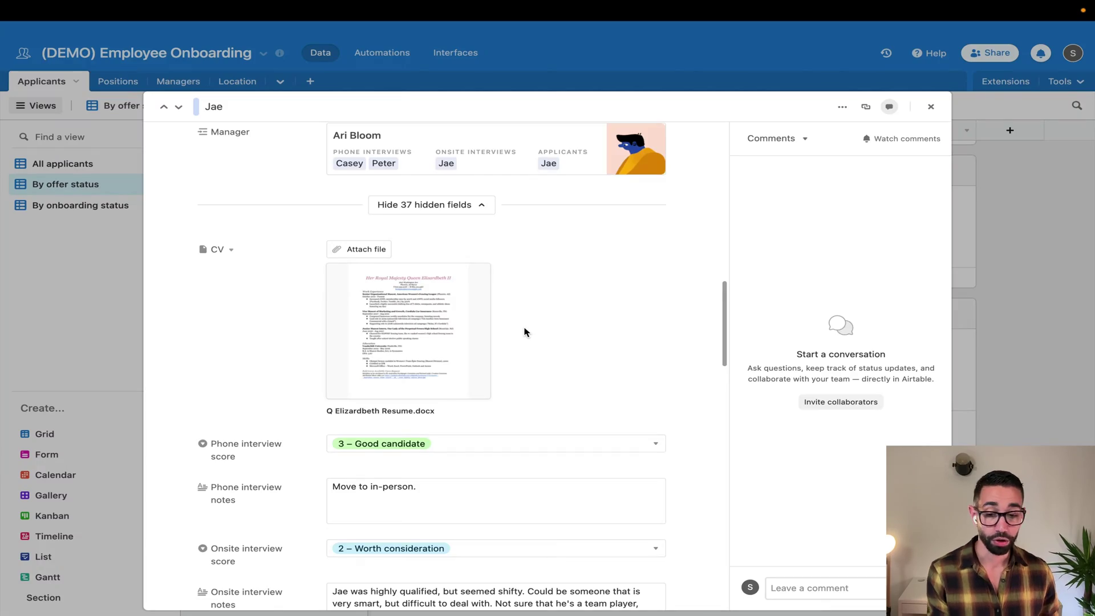
scroll(524, 331, "down", 6)
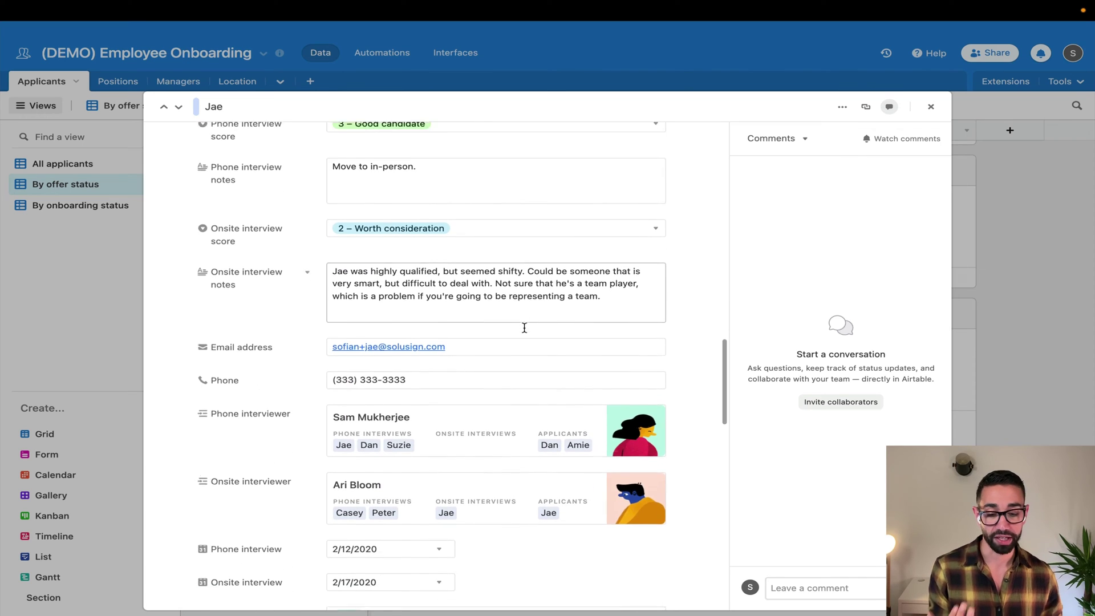
scroll(524, 328, "down", 5)
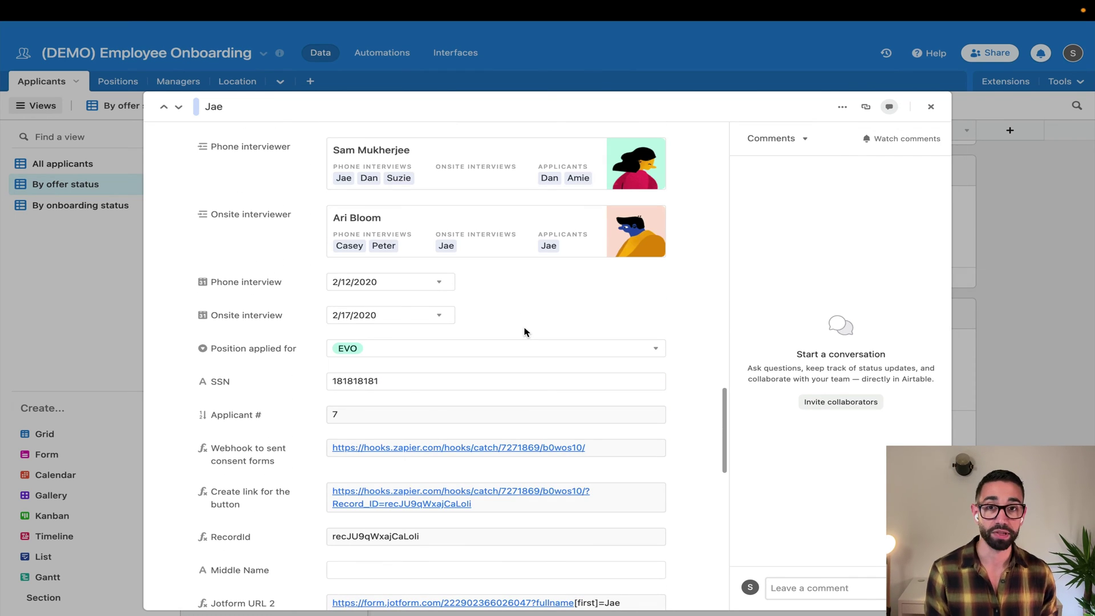
scroll(524, 332, "down", 10)
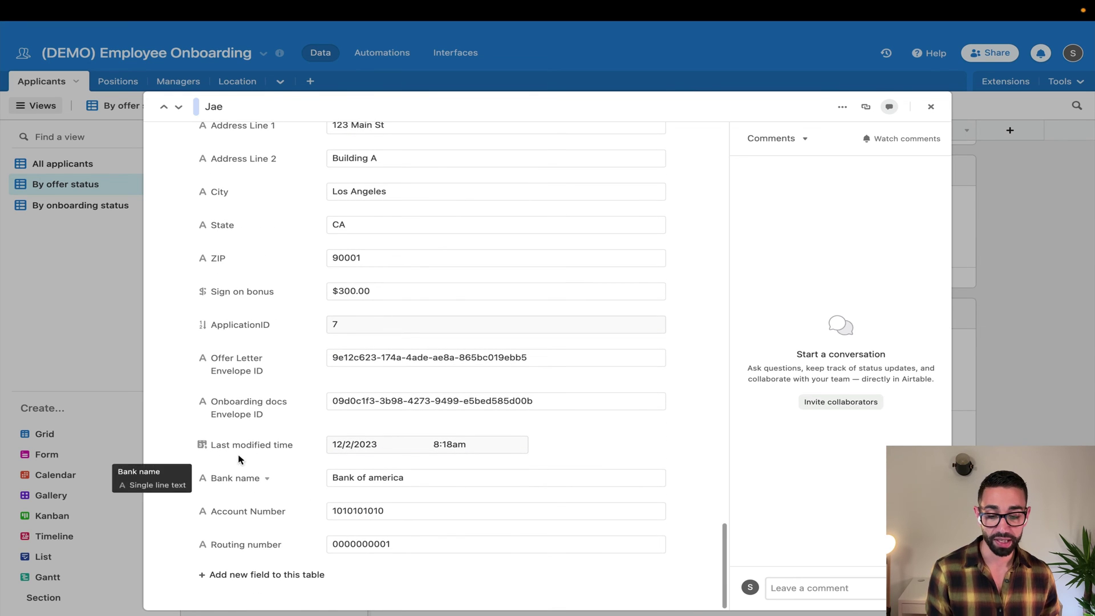
left_click(930, 106)
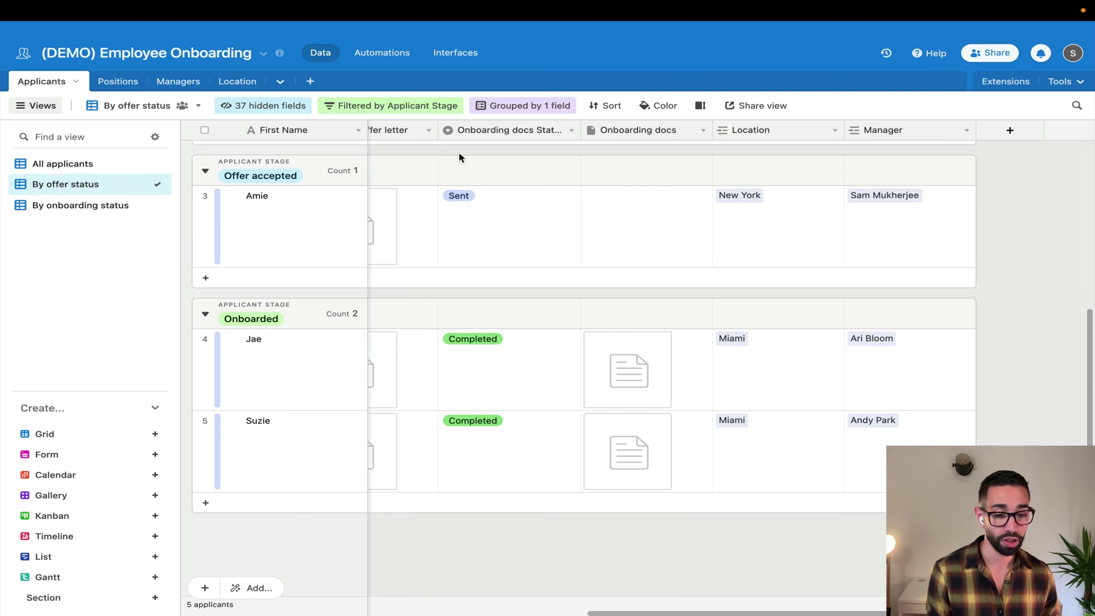
Duplicate the By onboarding status view and name the copy 'Payroll'
left_click(80, 208)
left_click(145, 205)
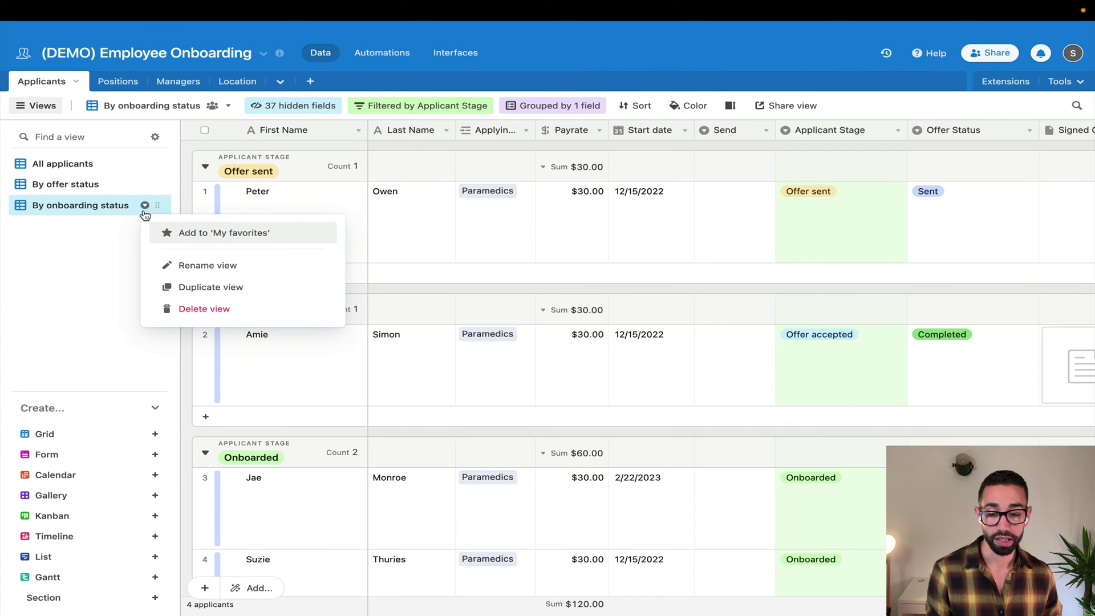
left_click(222, 286)
left_click(245, 291)
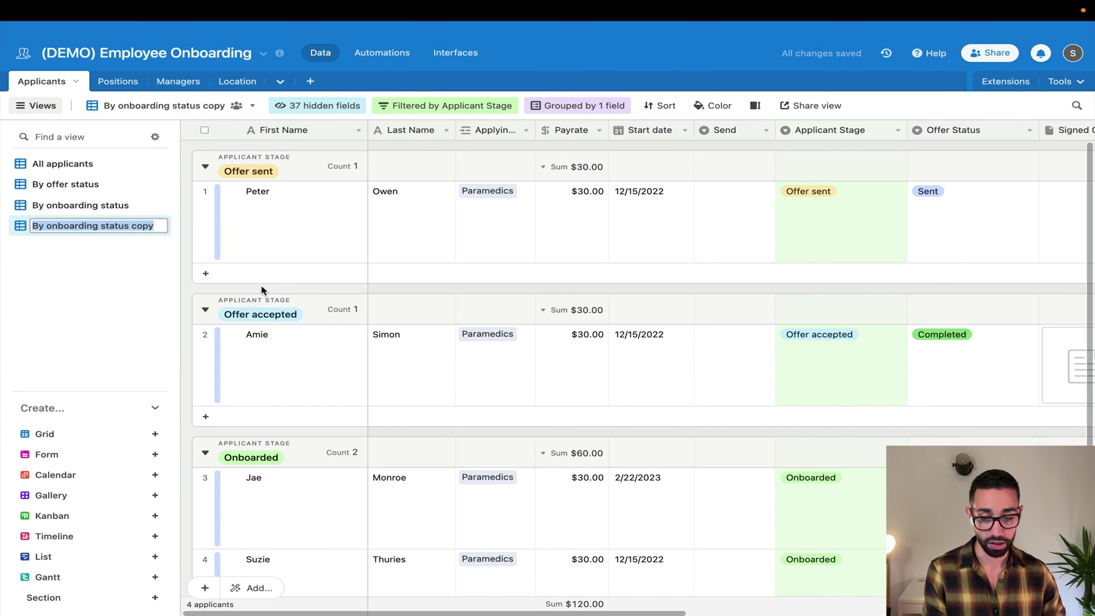
type("Payroll")
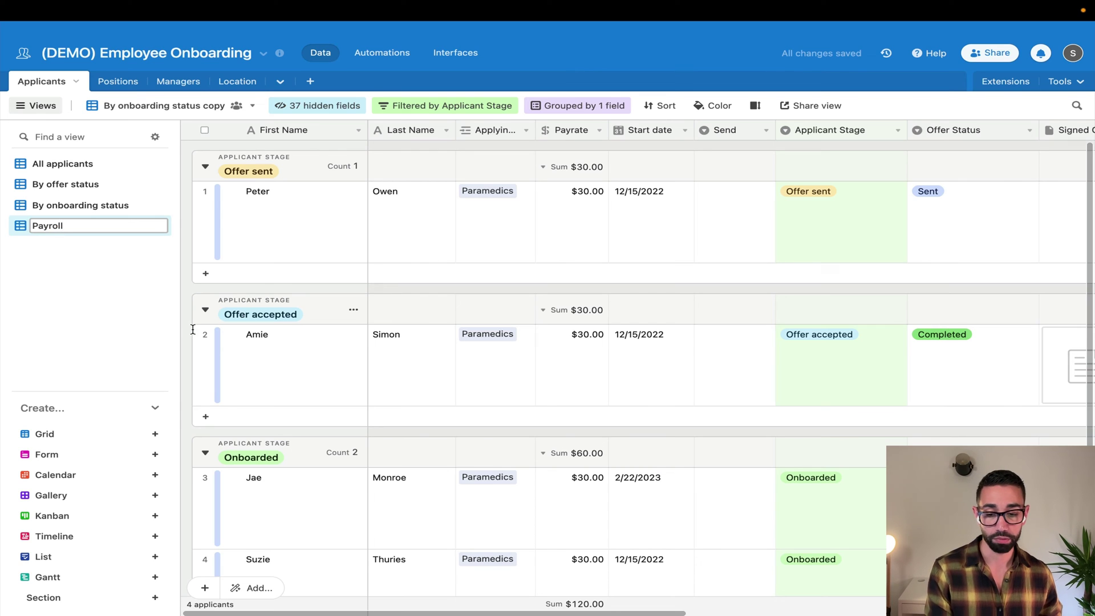
key("Return")
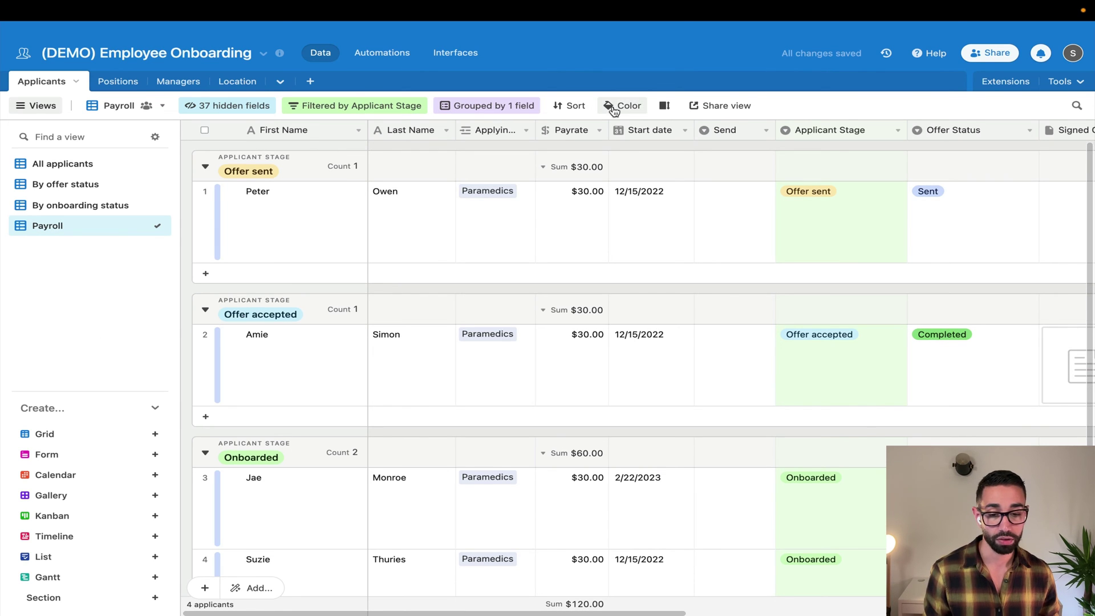
Show the Bank name, Account Number and another field in Payroll, and hide Applicant Stage
left_click(225, 106)
type("bank")
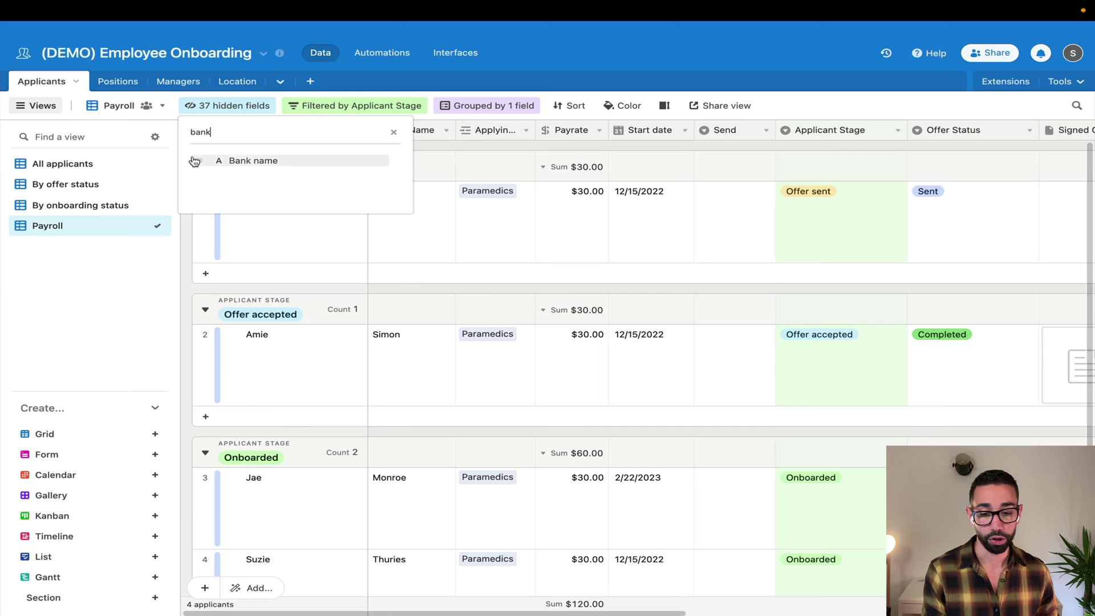
left_click(198, 160)
double_click(212, 134)
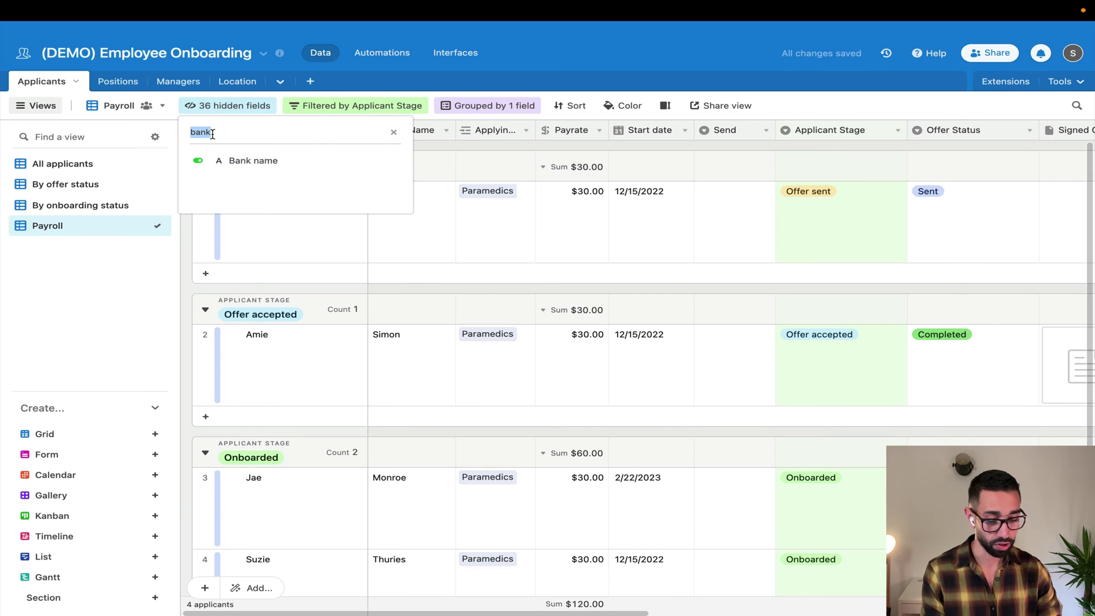
key("BackSpace")
type("accou")
left_click(197, 160)
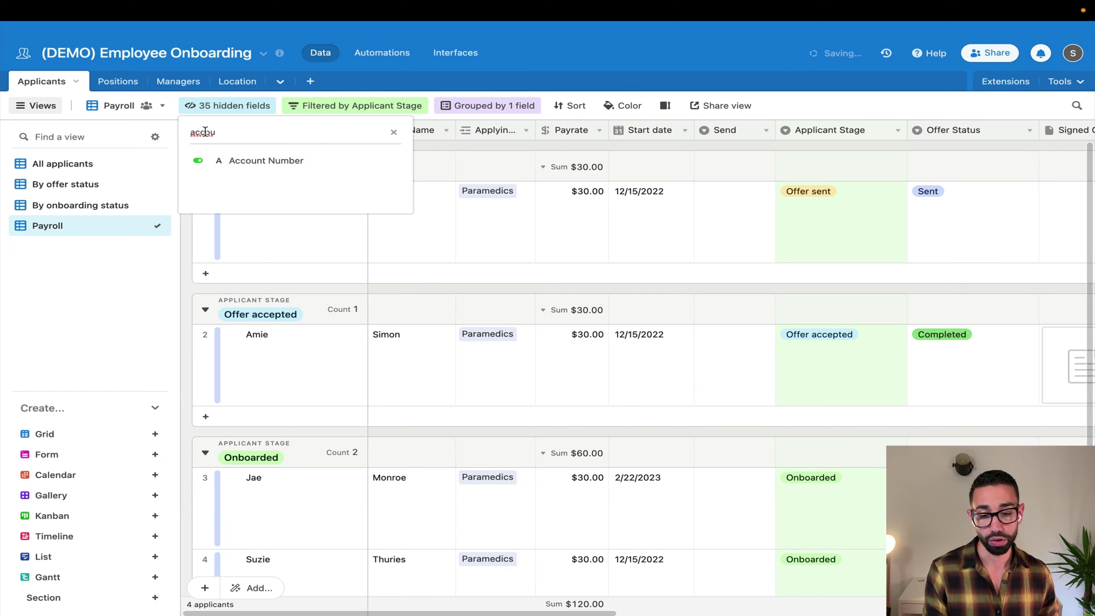
double_click(205, 132)
key("BackSpace")
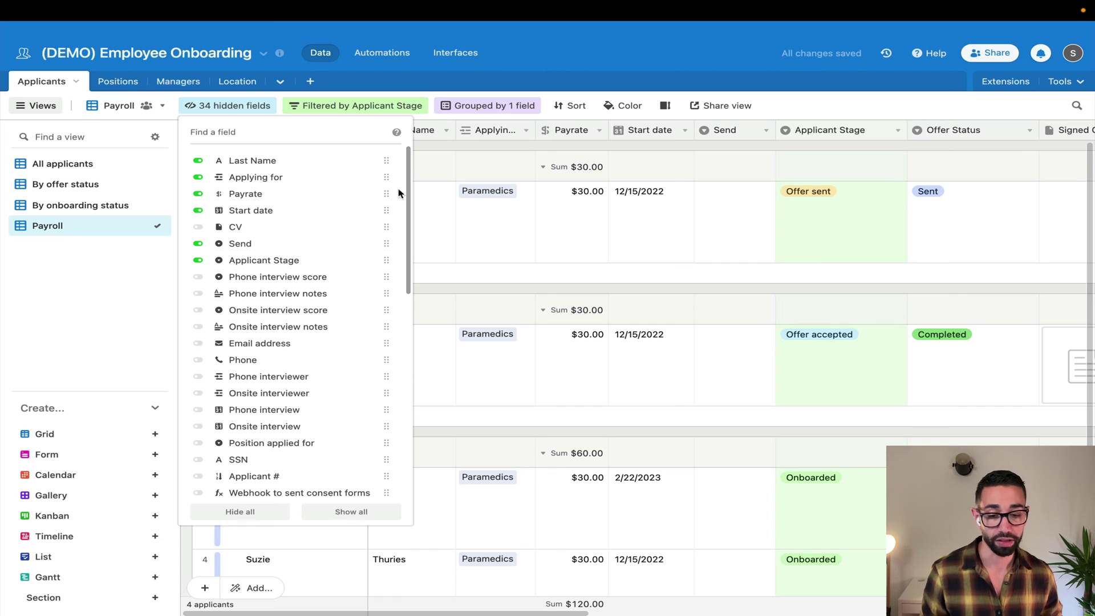
left_click(197, 211)
left_click(198, 260)
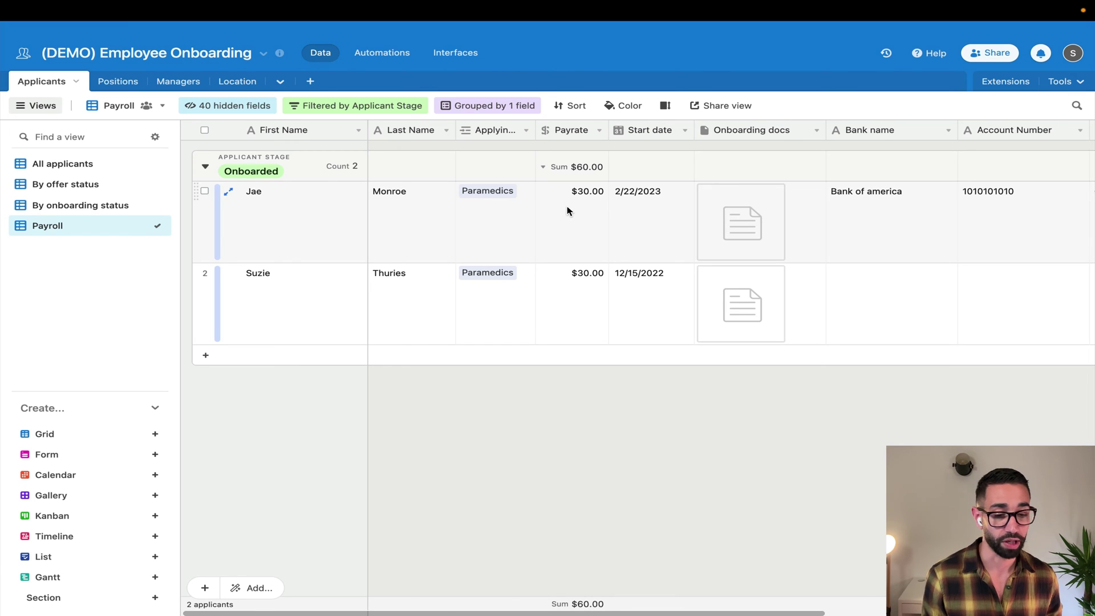
Select the first applicant's Bank name cell and scroll right to the account and routing numbers
left_click(759, 211)
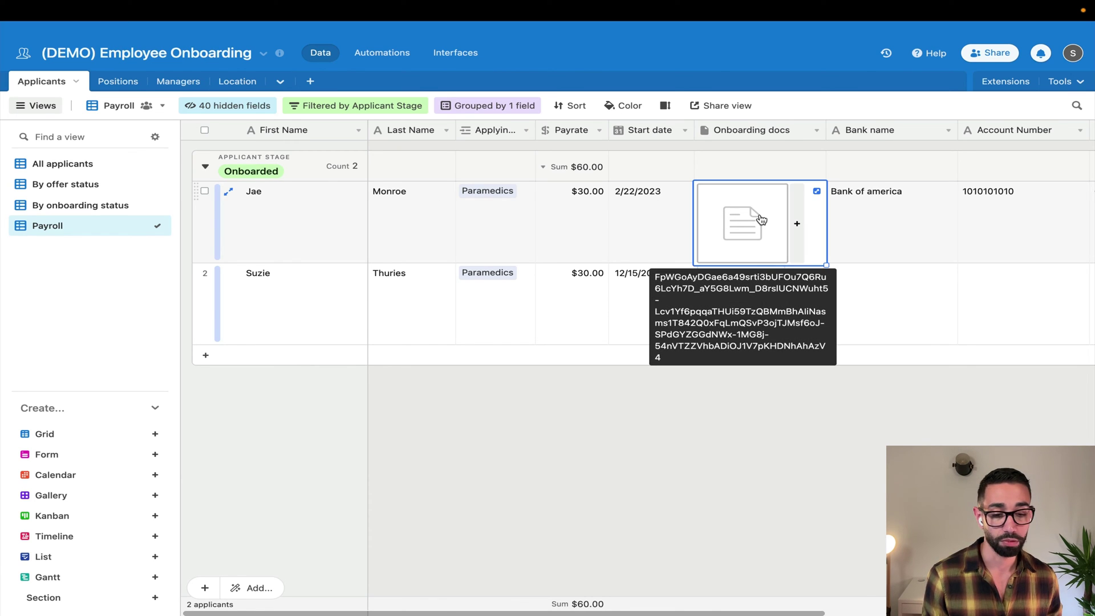
left_click(888, 211)
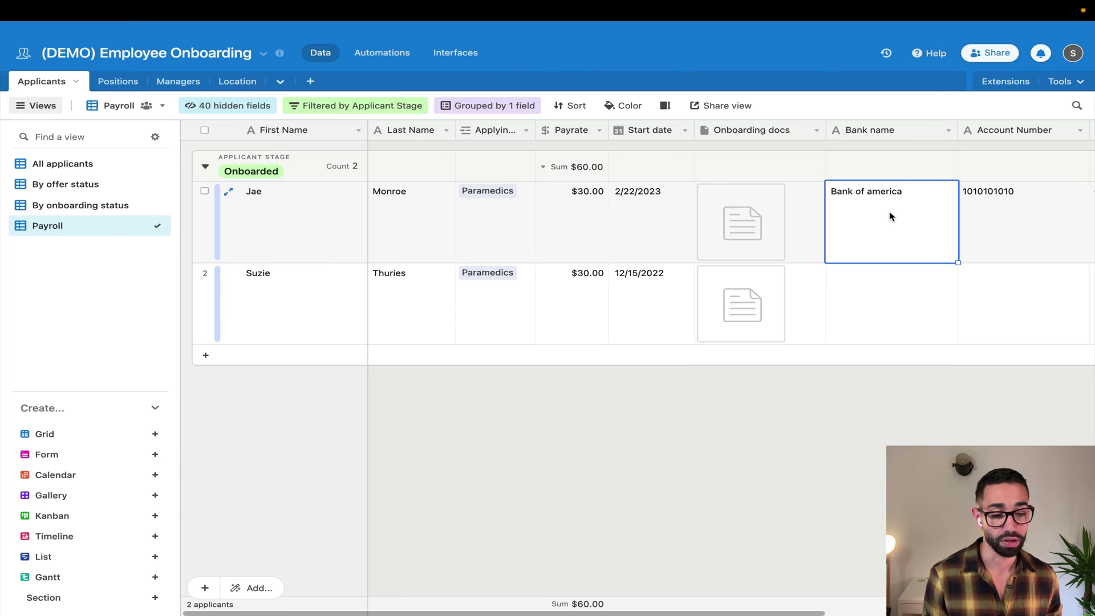
scroll(888, 211, "right", 5)
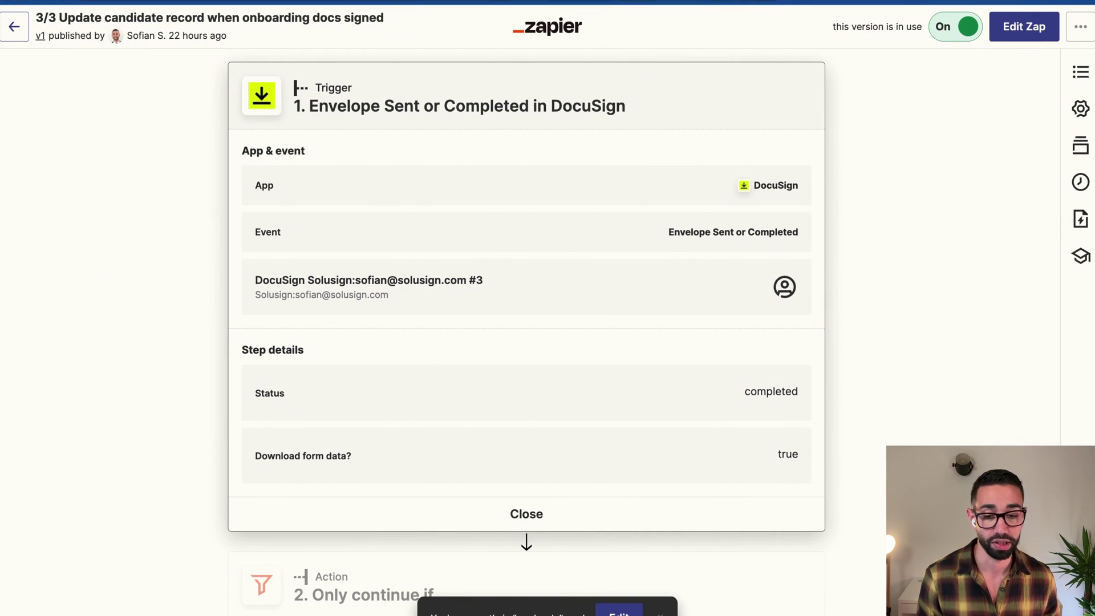
Open the Zap's step 4 'Update Record in Airtable', then return to the Airtable onboarding base
scroll(474, 386, "down", 4)
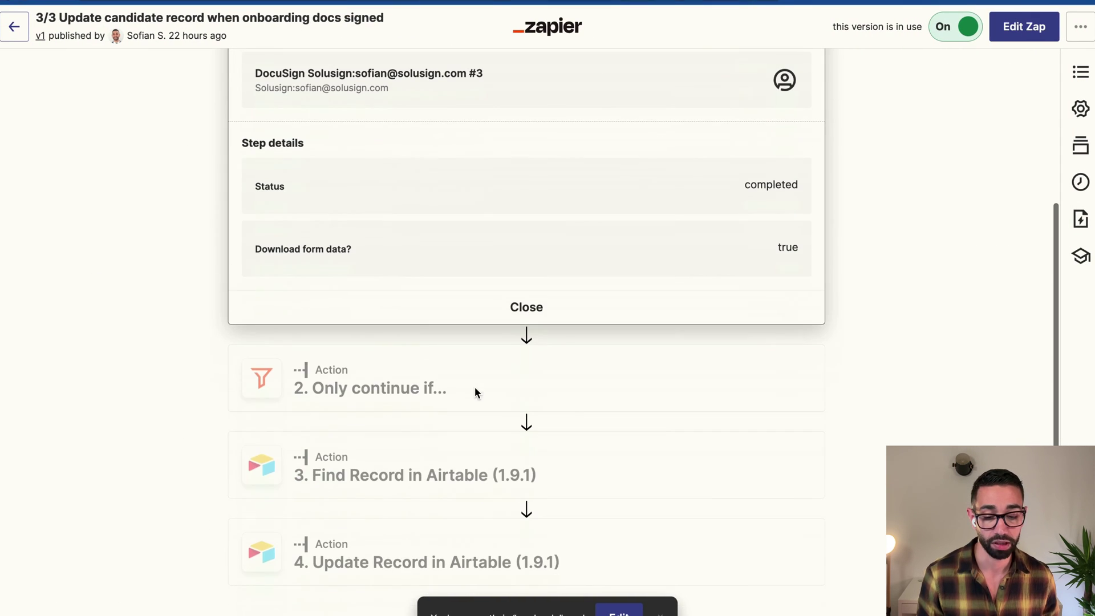
left_click(419, 558)
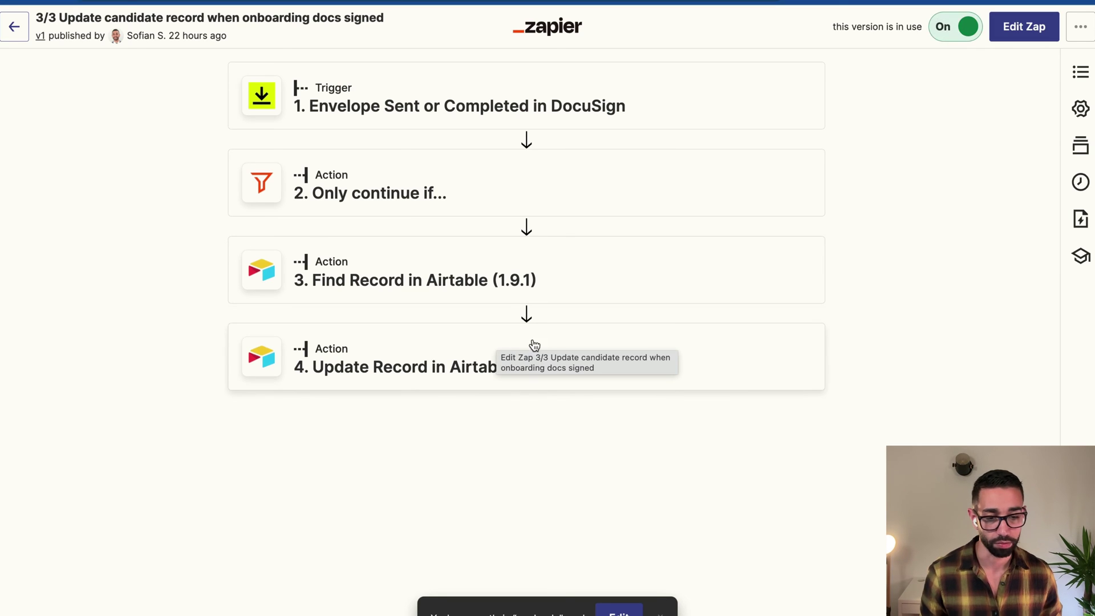
key("ctrl+Right")
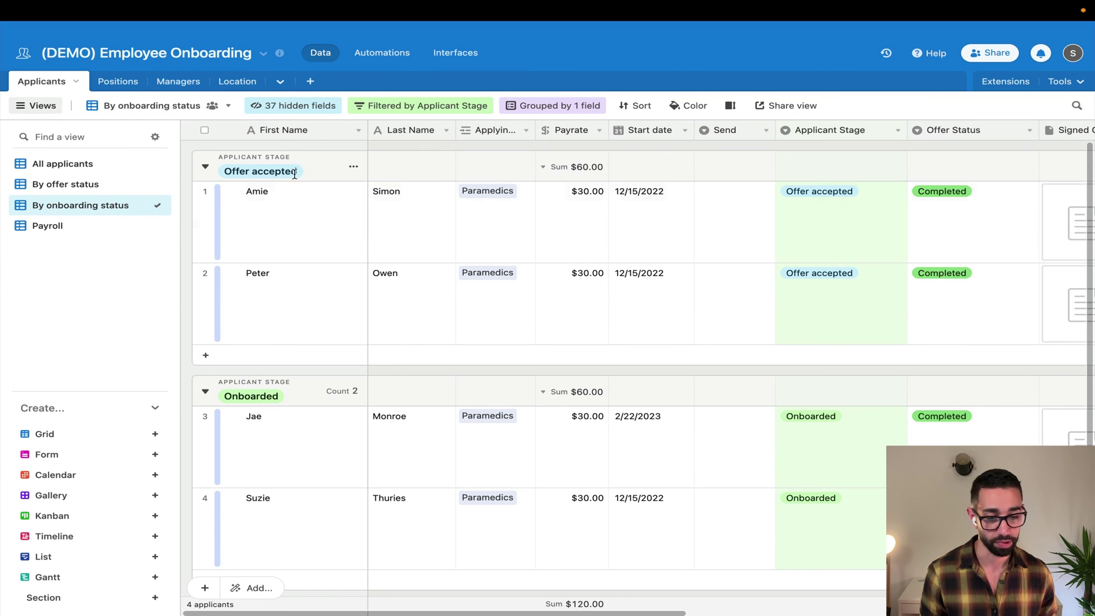
Scroll the grid right to the Onboarding docs Status column, showing Sent for both Offer accepted applicants
scroll(808, 318, "right", 7)
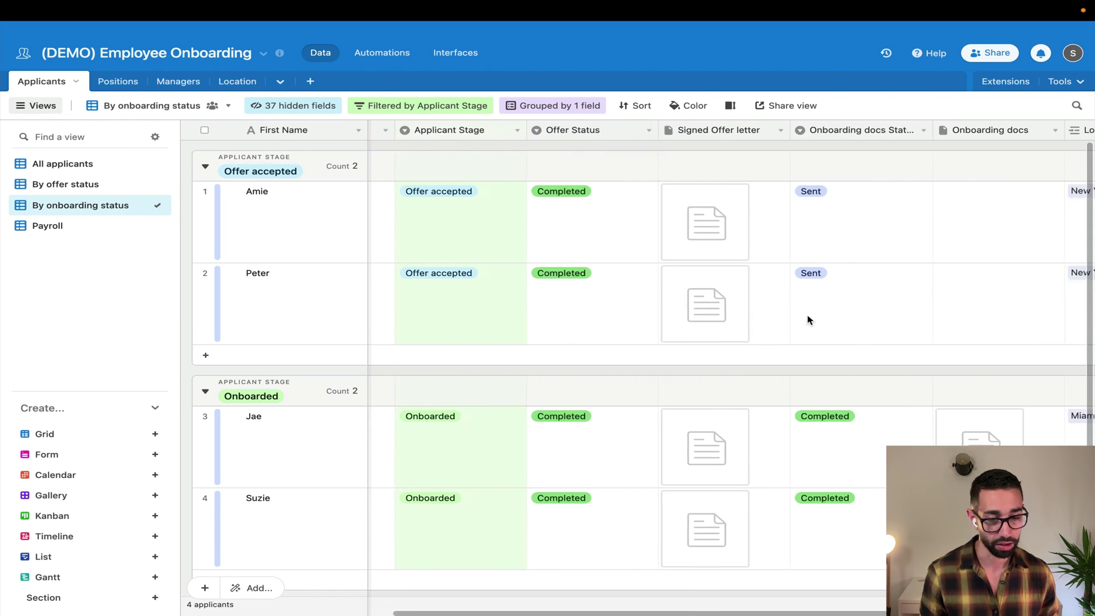
scroll(807, 319, "right", 5)
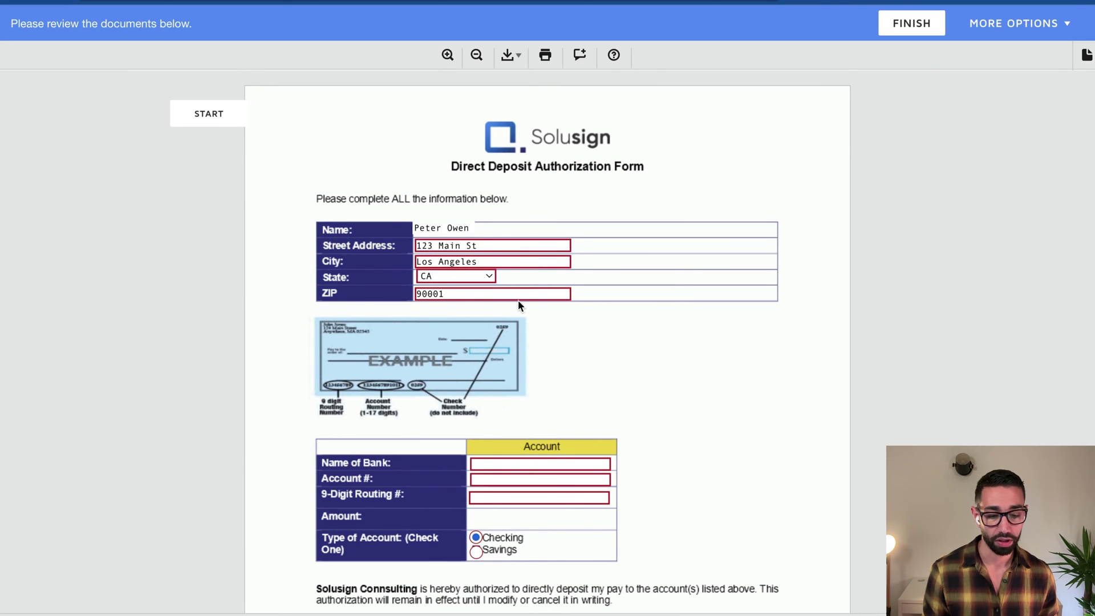
Enter CITI BANK as the bank name, then fill in the account and routing numbers
scroll(522, 299, "down", 5)
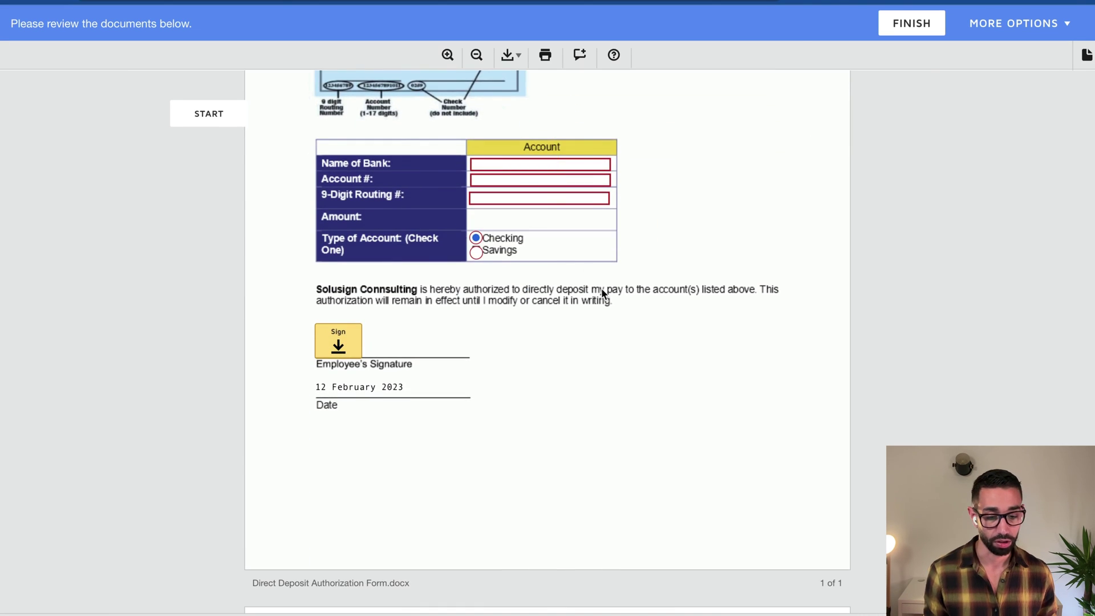
scroll(602, 294, "down", 7)
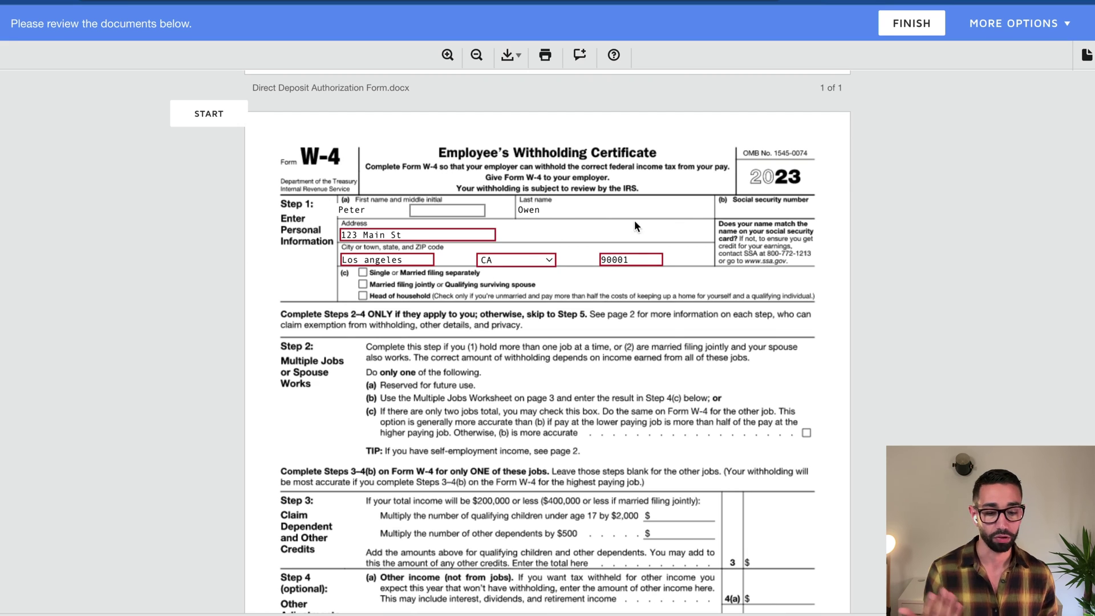
scroll(625, 325, "down", 3)
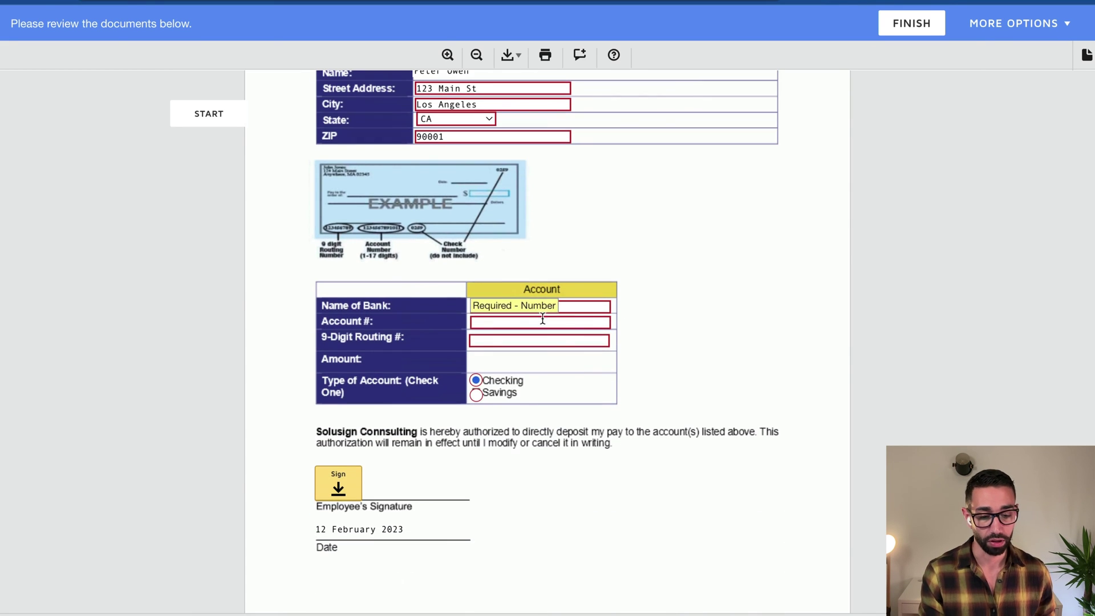
left_click(529, 308)
type("CITI ")
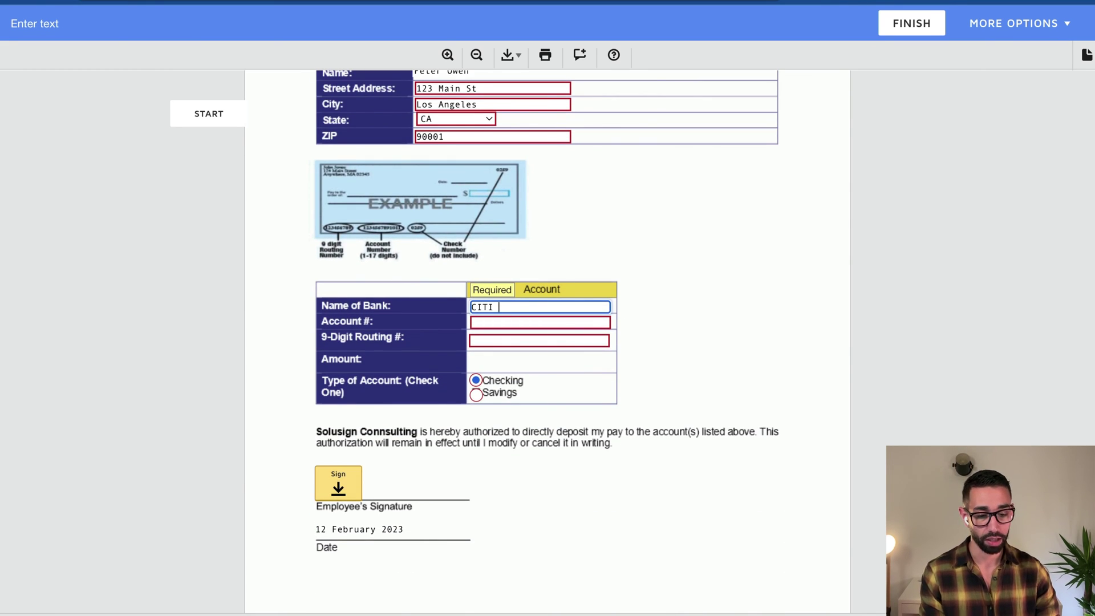
type("BANK")
key("Tab")
key("Tab")
type("99999999")
Sign the direct deposit authorization with an adopted signature and finish
key("Tab")
key("Tab")
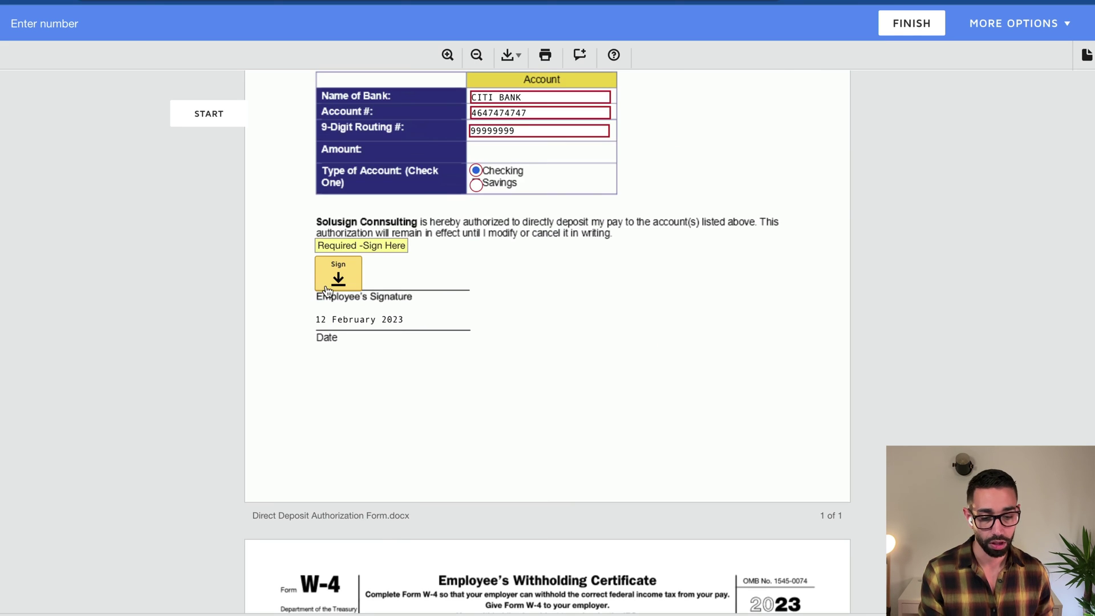
left_click(327, 292)
left_click(293, 408)
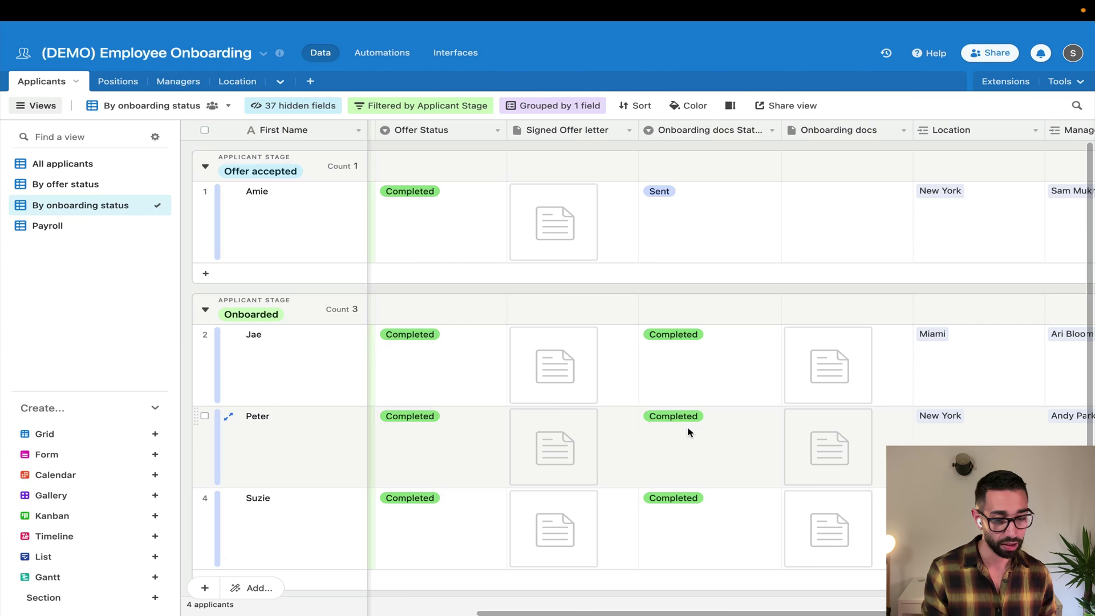
Preview the applicant's signed Onboarding docs PDF, then close the preview
scroll(688, 432, "right", 3)
left_click(705, 451)
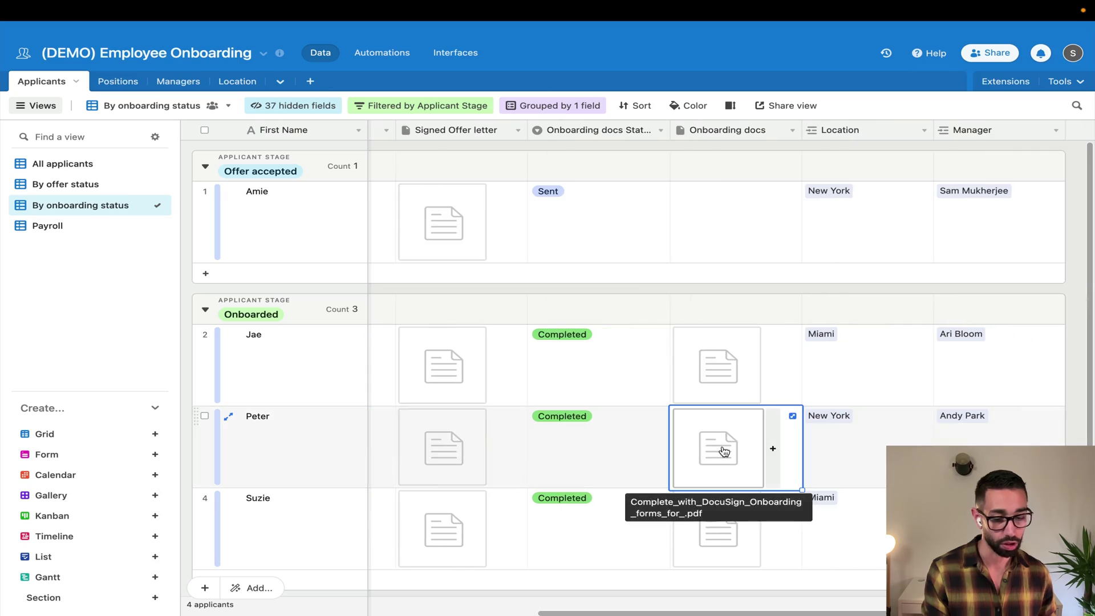
left_click(710, 449)
scroll(542, 404, "down", 5)
scroll(541, 403, "down", 15)
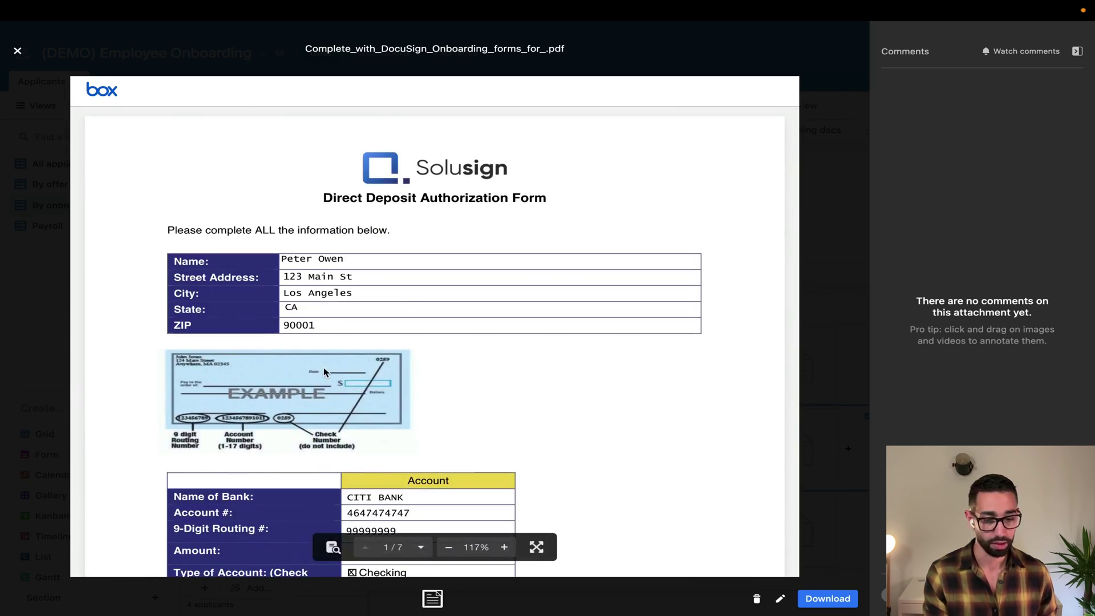
left_click(19, 52)
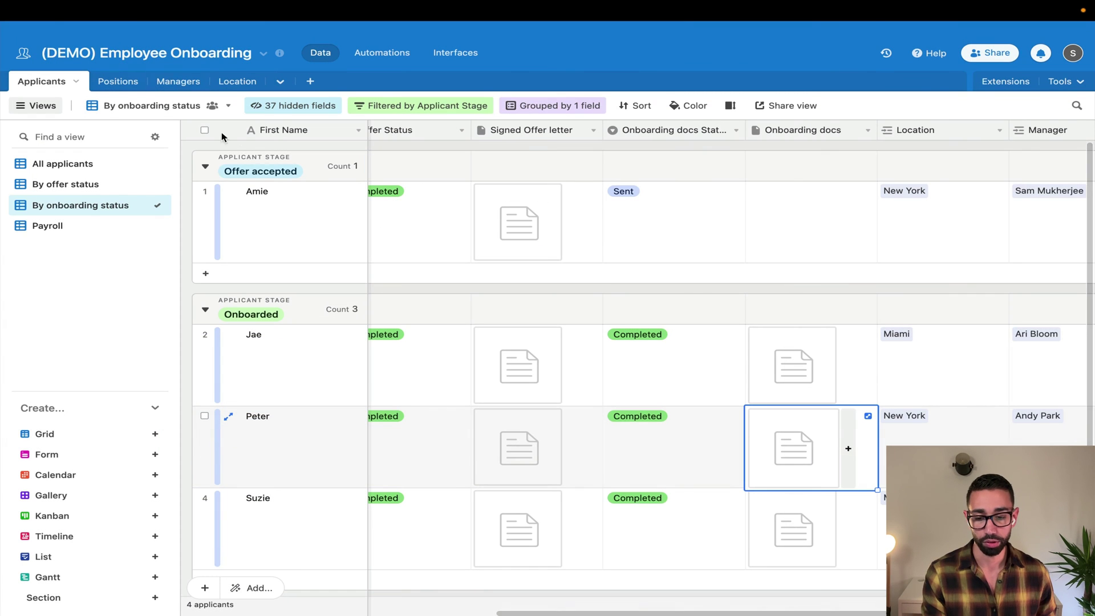
In the Payroll view, check the applicant's synced CITI BANK name, account and routing numbers
left_click(50, 229)
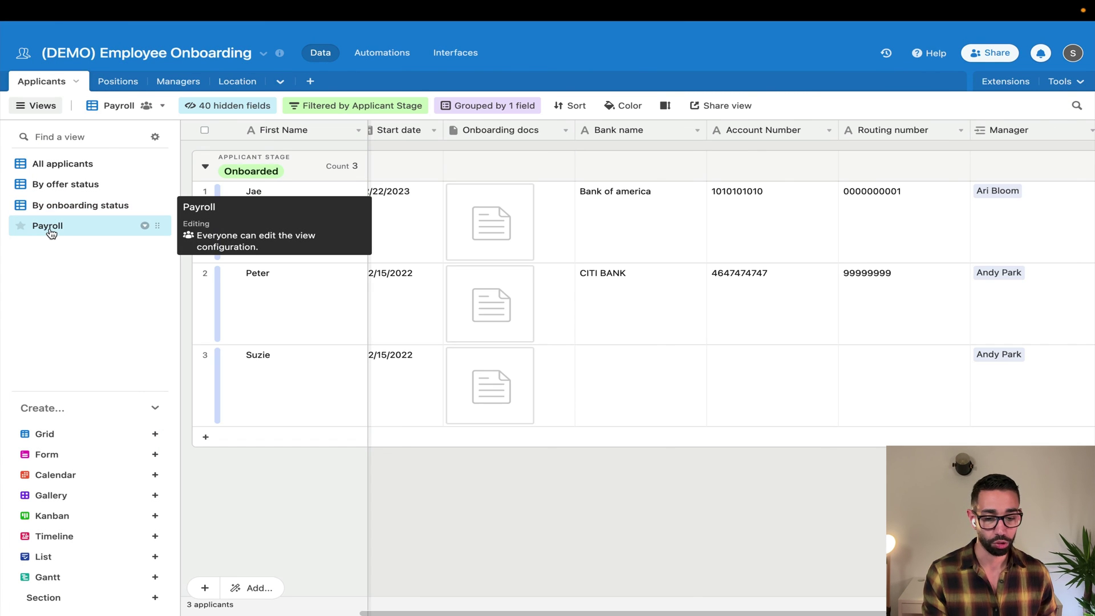
left_click(654, 273)
left_click(765, 284)
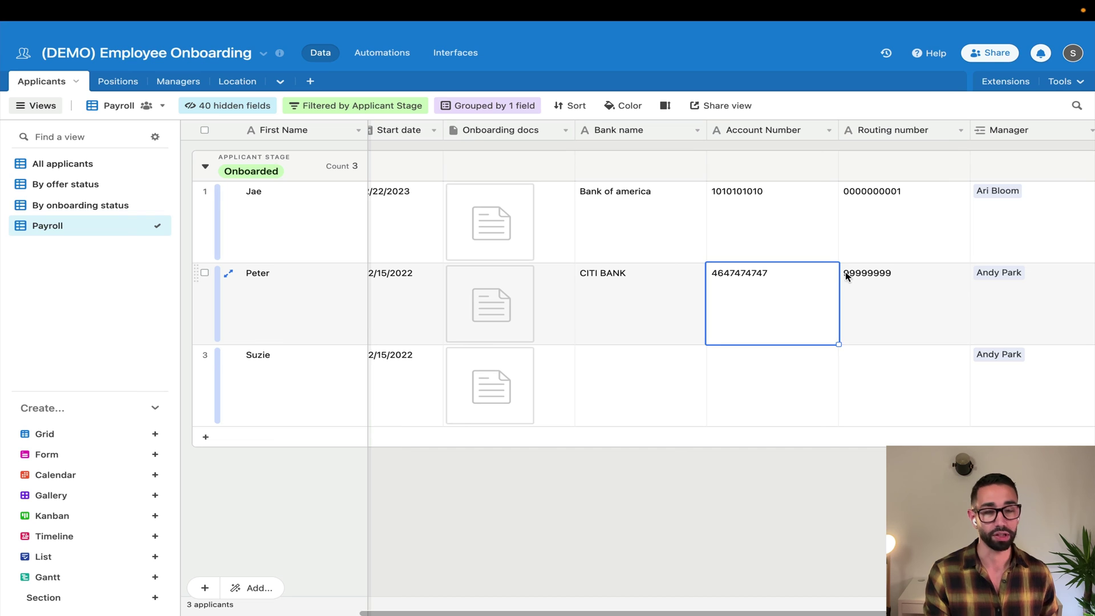
left_click(847, 274)
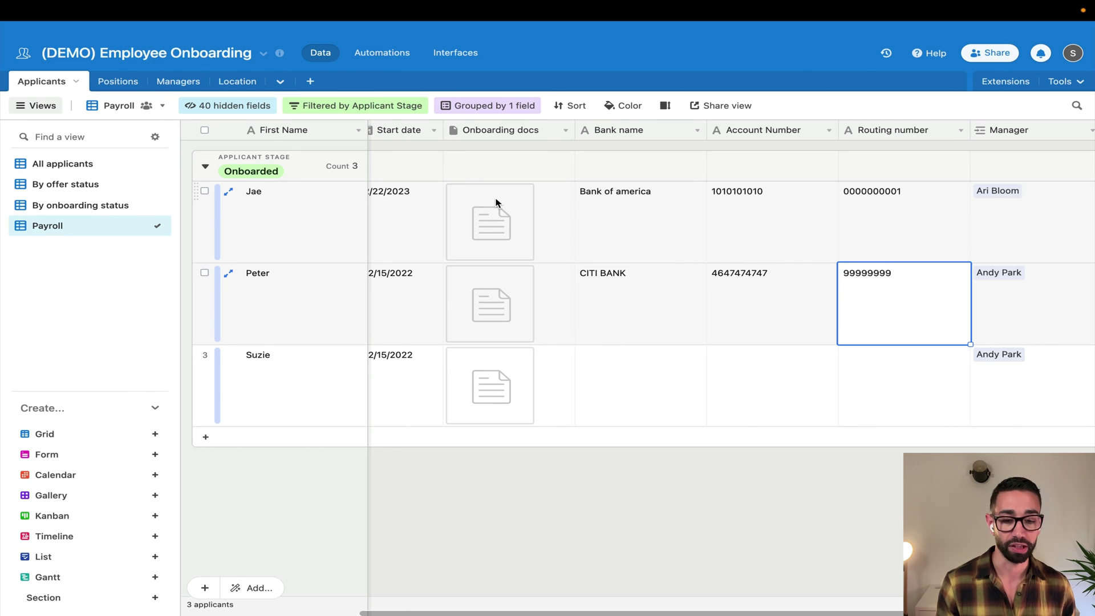
Preview the Dashboard, Record summary, Form and Blank interface layouts, then dismiss the chooser without creating one
left_click(455, 52)
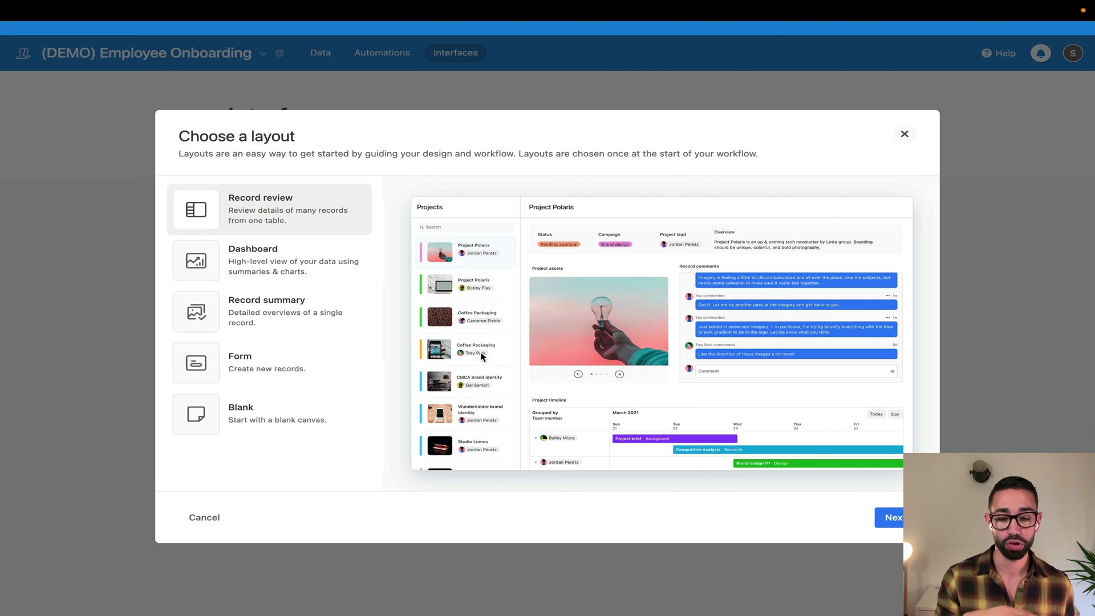
left_click(278, 275)
left_click(293, 314)
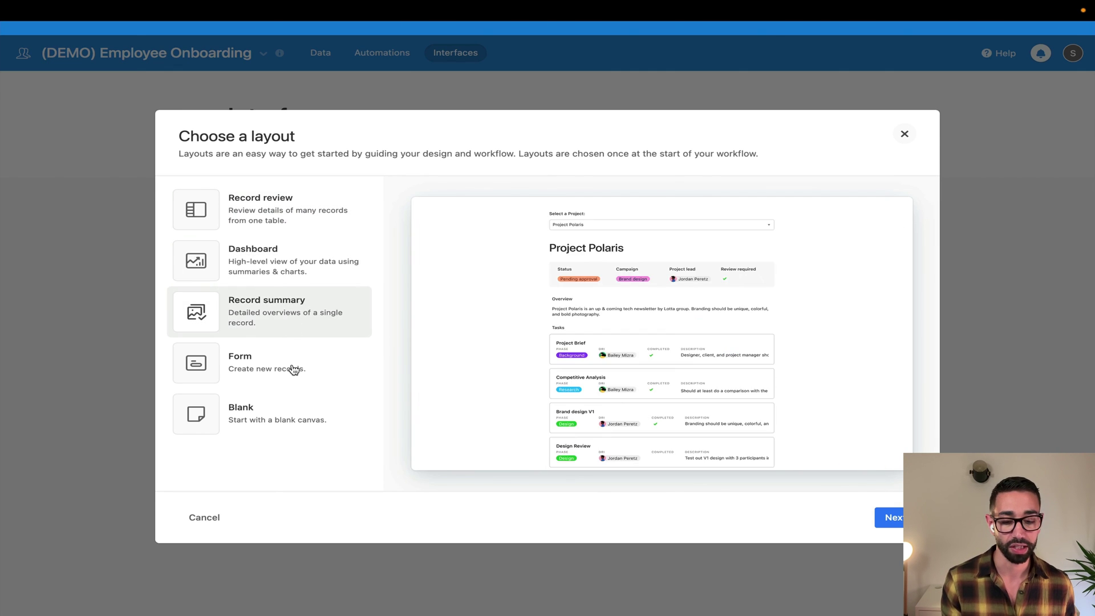
left_click(291, 369)
left_click(281, 422)
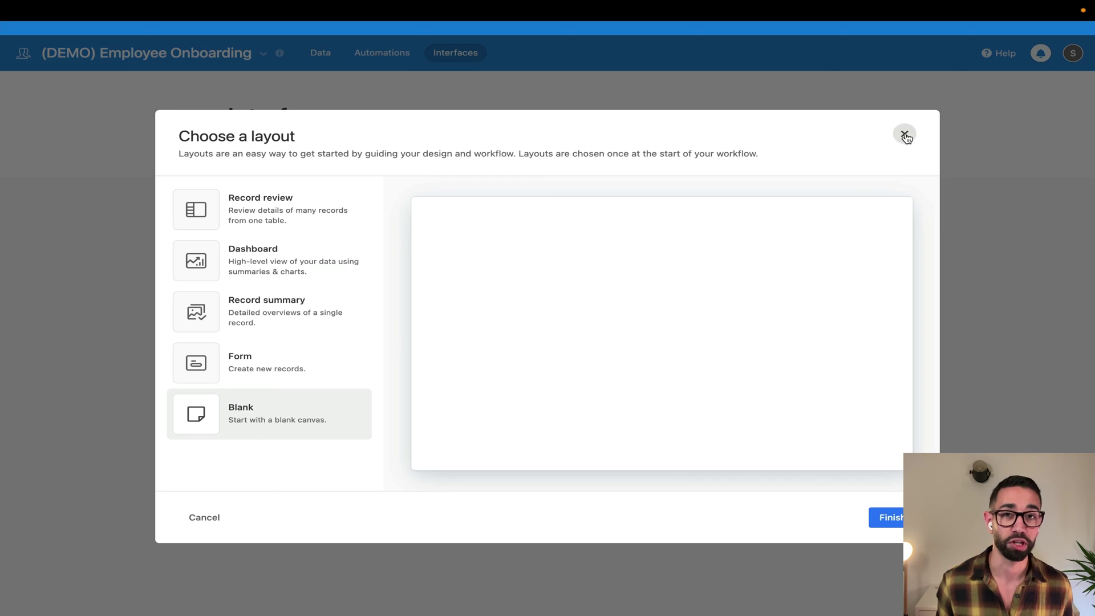
left_click(905, 136)
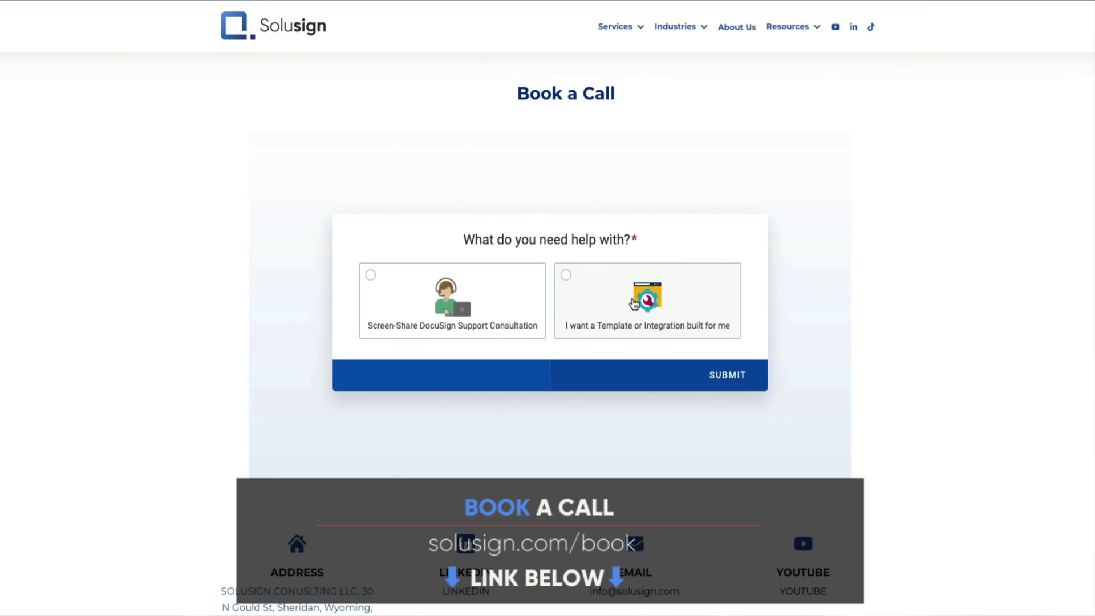
Request a DocuSign Integration build call for Thursday, February 23 at 18:00
left_click(634, 303)
left_click(662, 313)
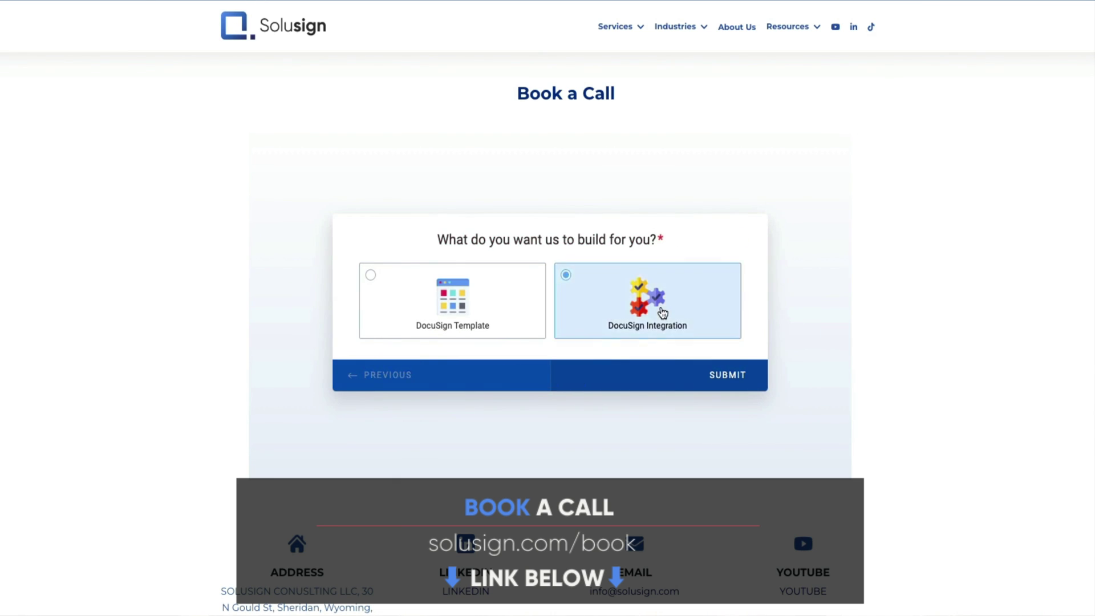
left_click(655, 294)
left_click(727, 198)
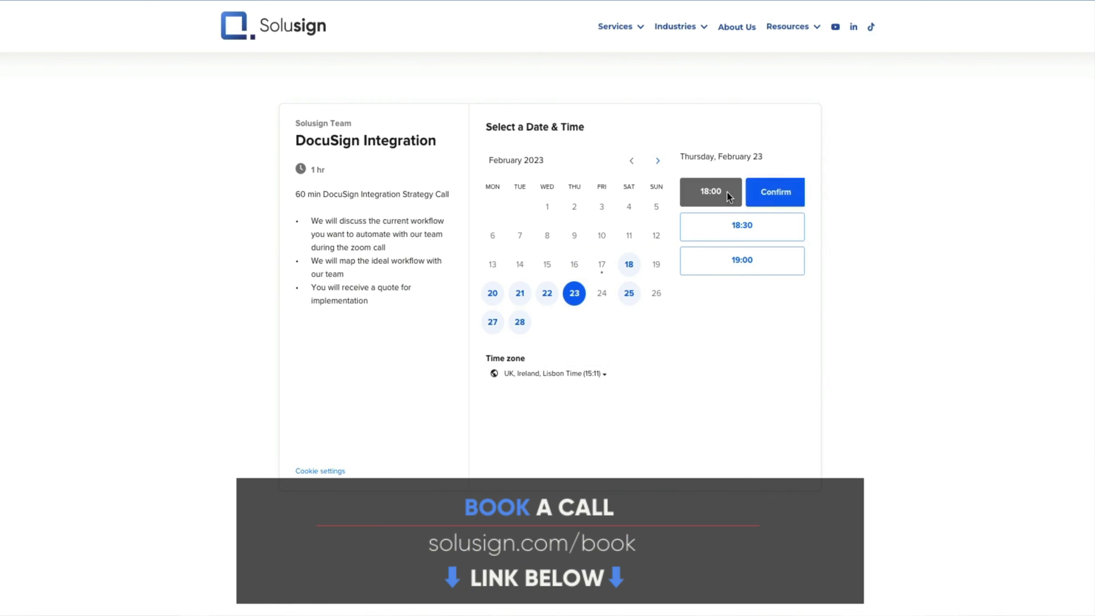